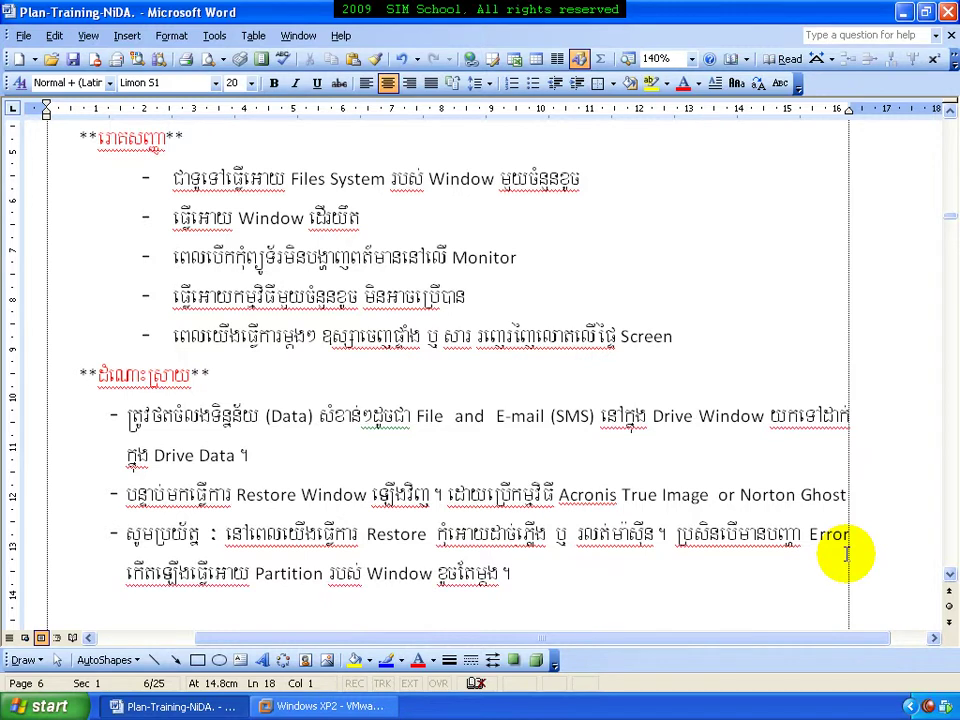
- Switch to the Windows XP2 virtual machine in VMware Workstation and check the XP2 backup image in E:\000-Backup\Windows
click(904, 12)
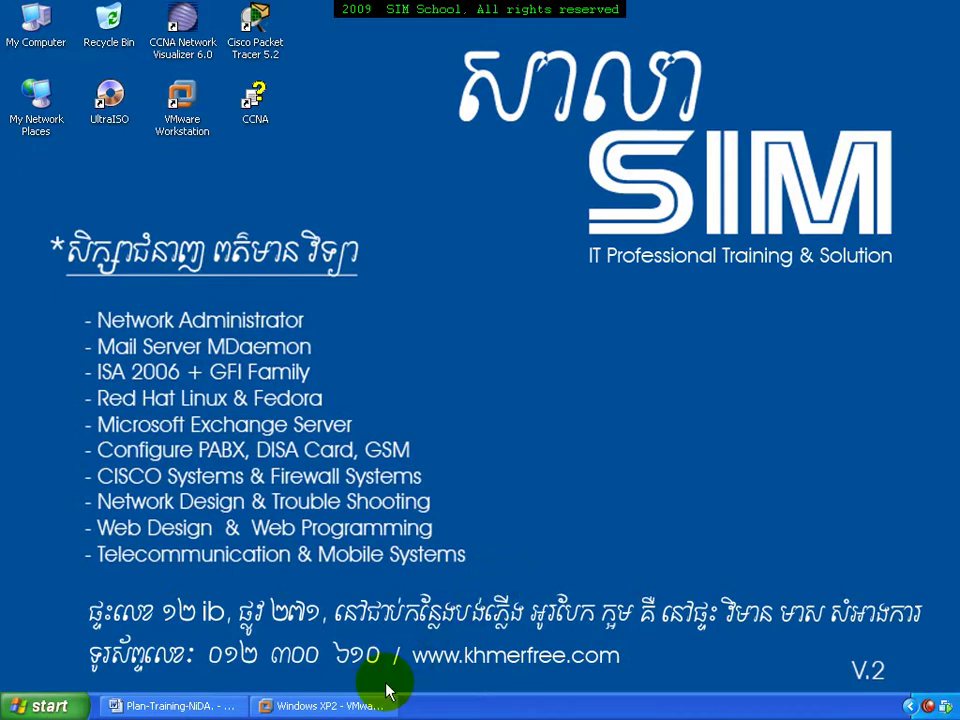
click(357, 708)
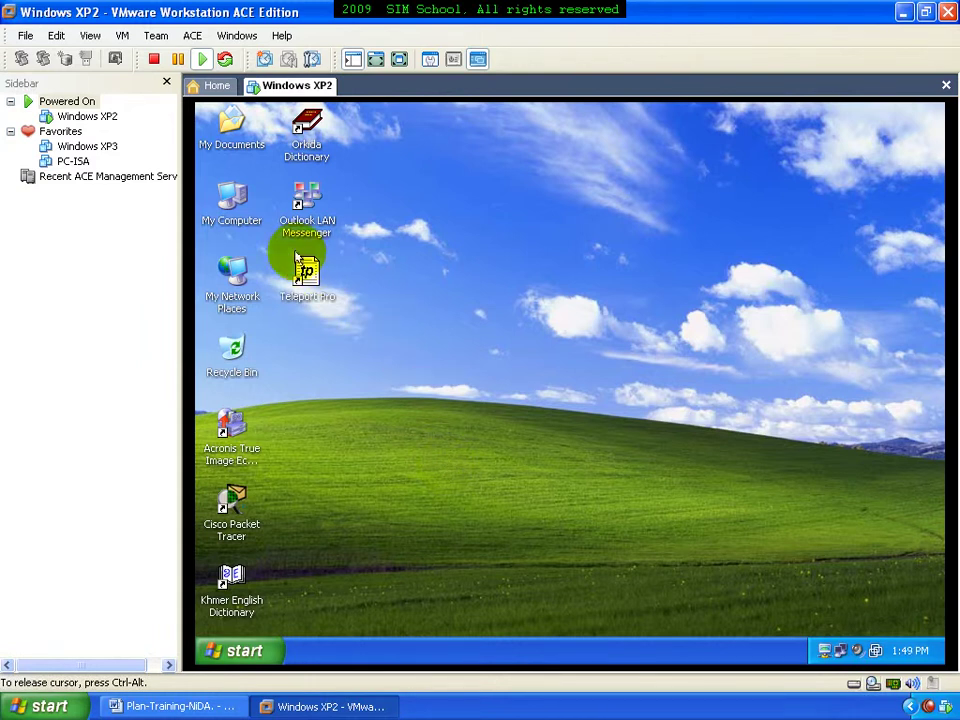
right_click(232, 201)
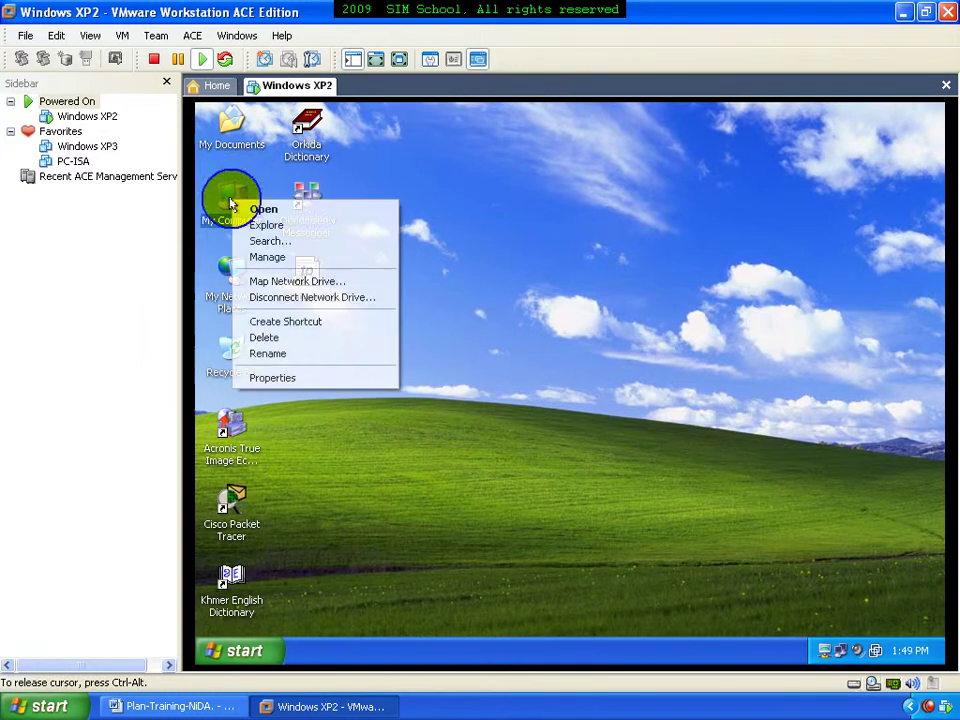
click(306, 223)
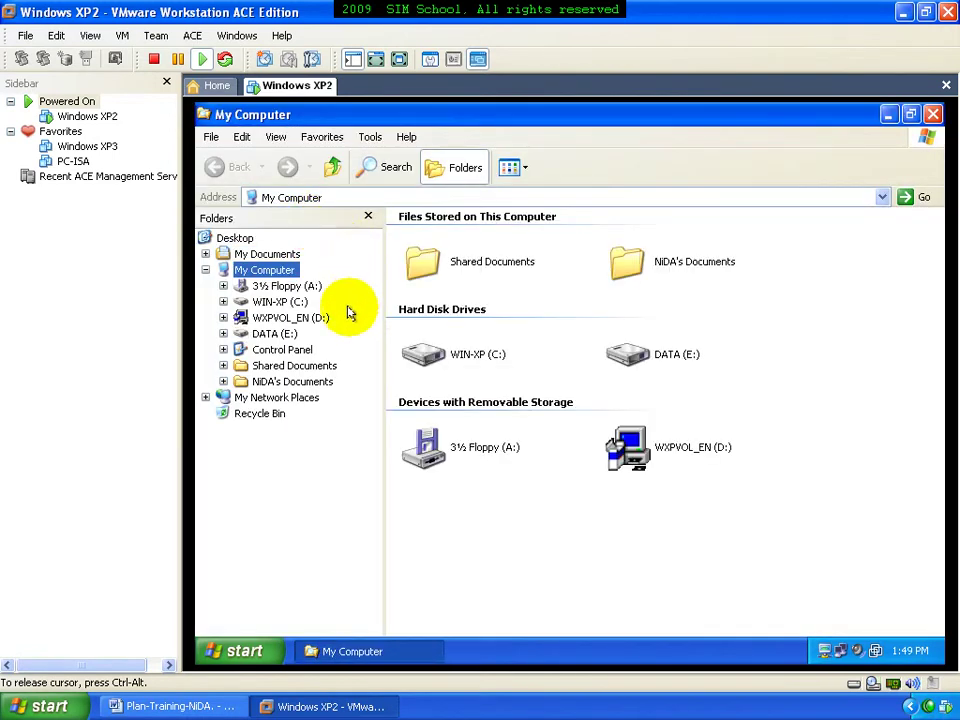
click(280, 333)
click(308, 349)
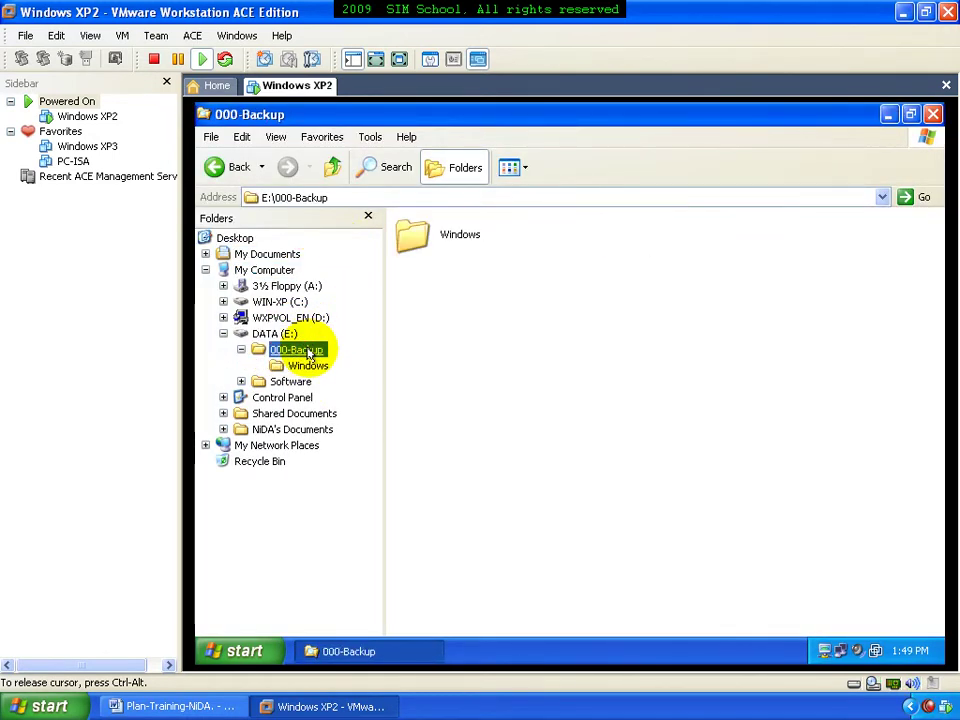
click(318, 366)
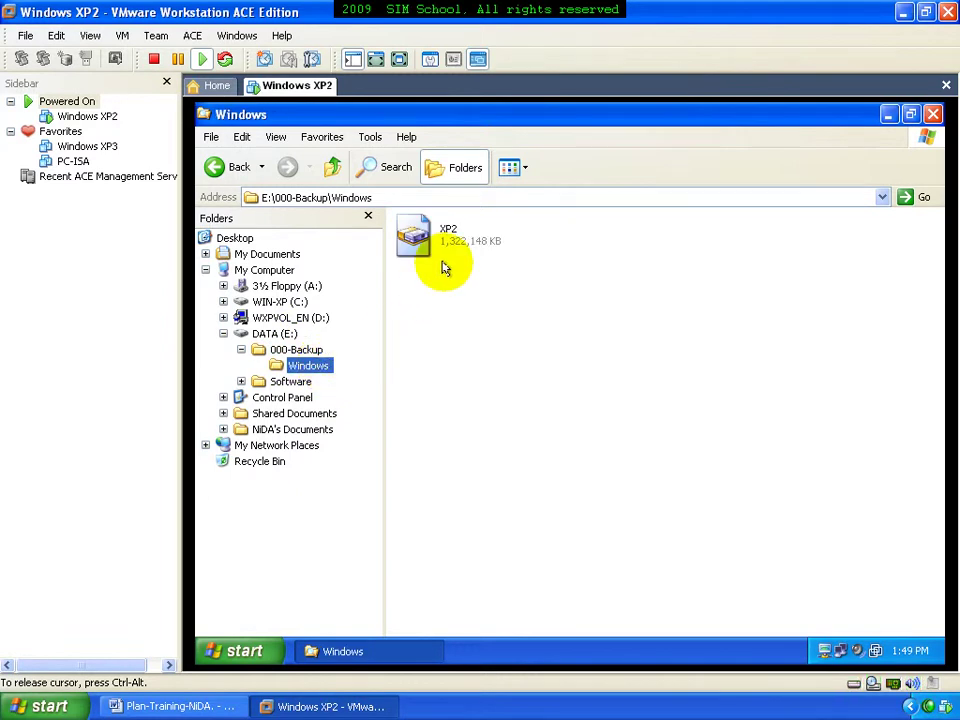
click(445, 246)
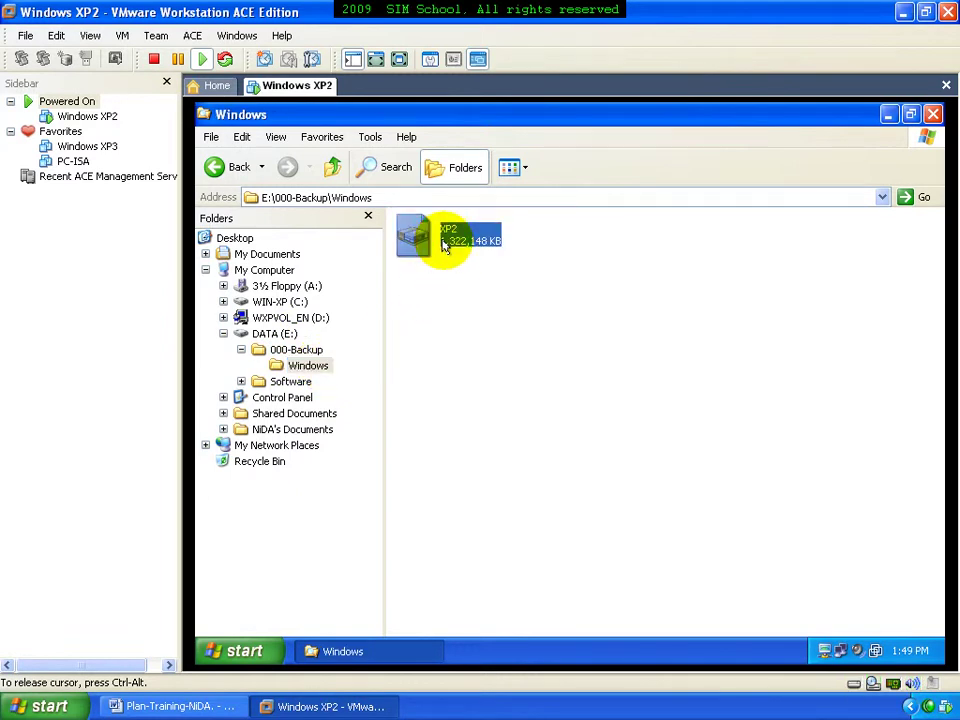
click(611, 289)
click(932, 114)
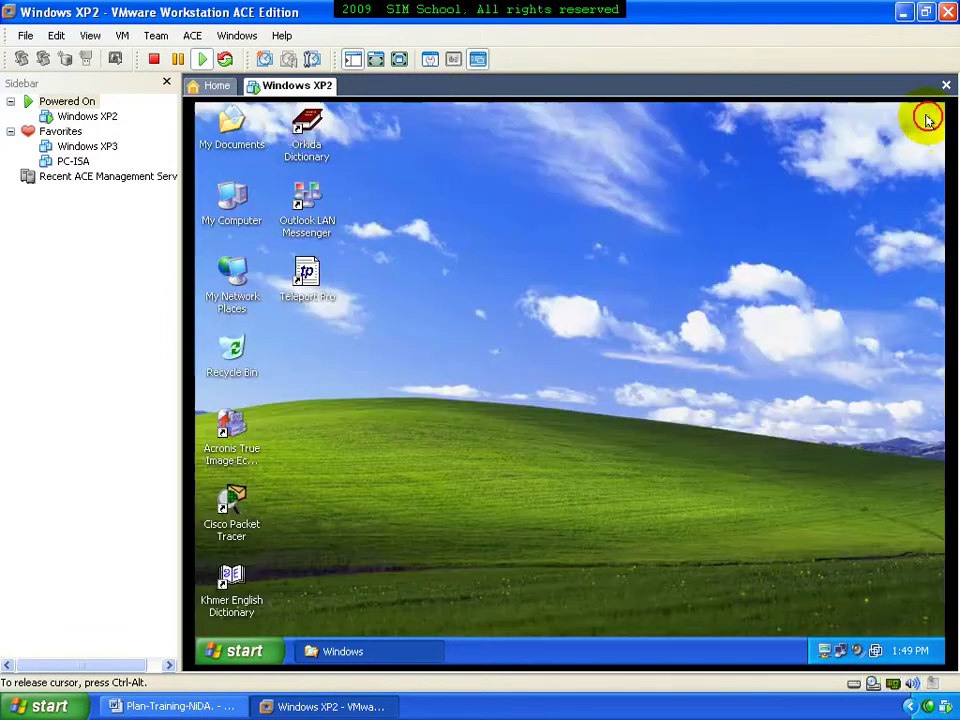
- Uninstall Outlook LAN Messenger from the virtual machine using its own uninstaller
click(252, 651)
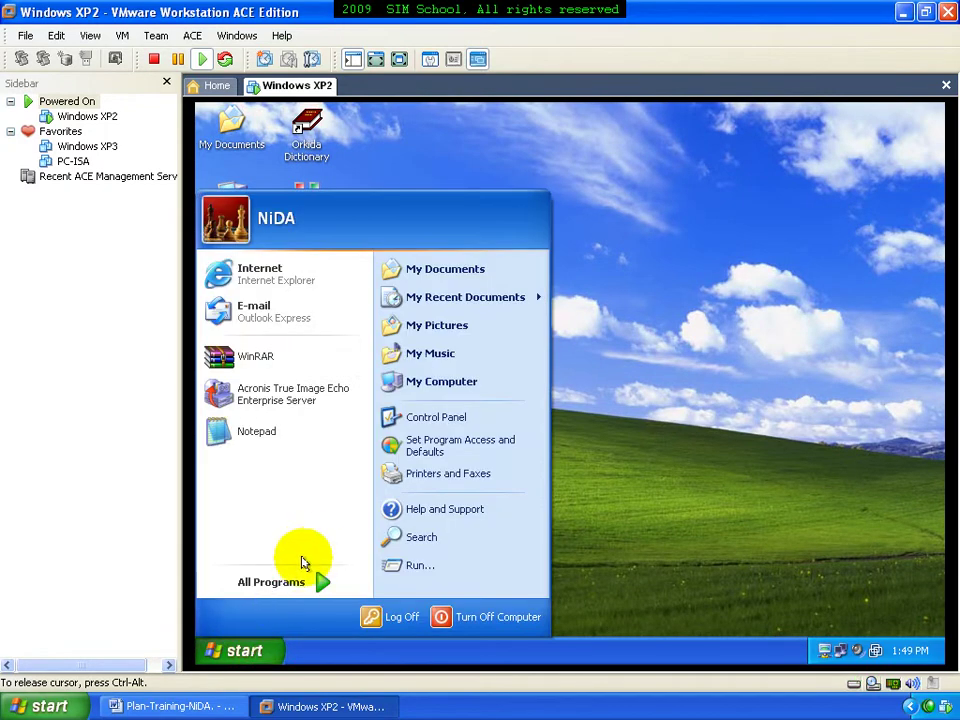
mouse_move(330, 582)
mouse_move(382, 588)
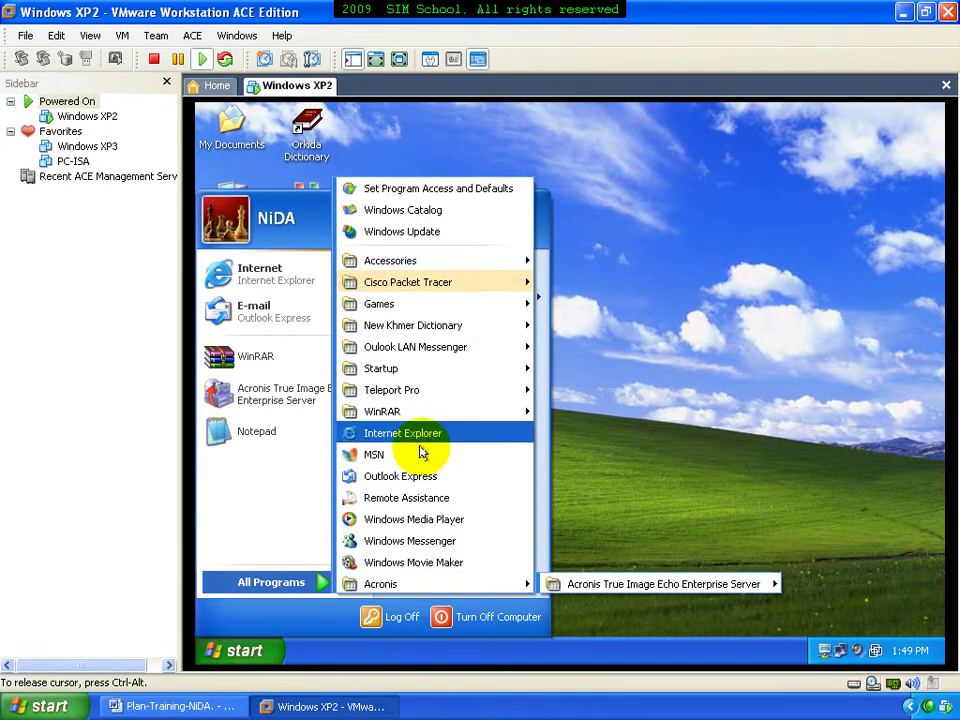
mouse_move(454, 350)
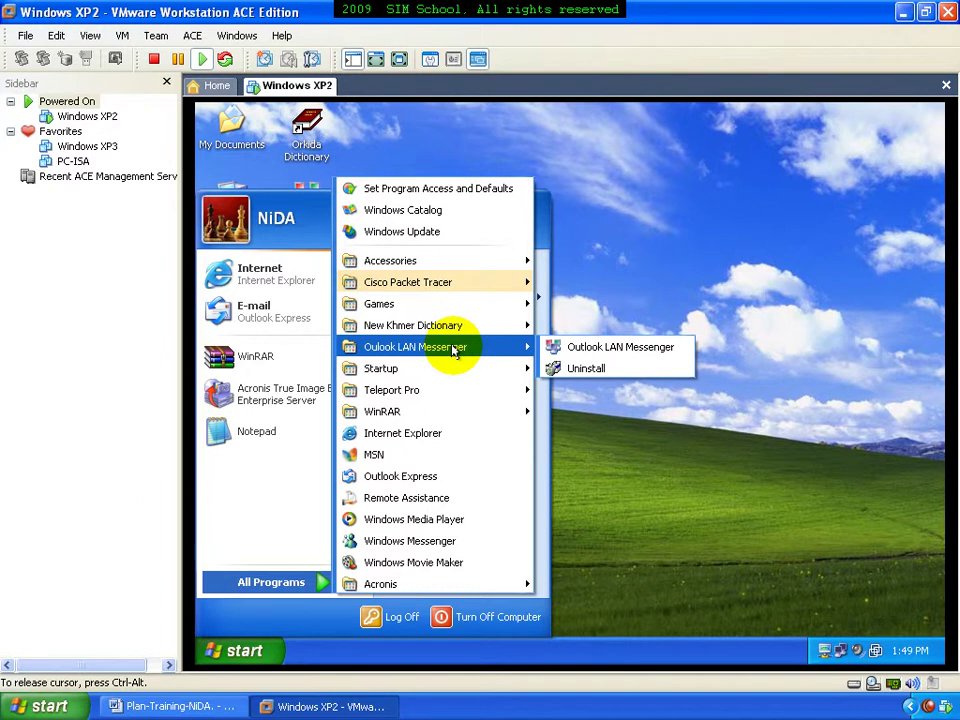
click(580, 368)
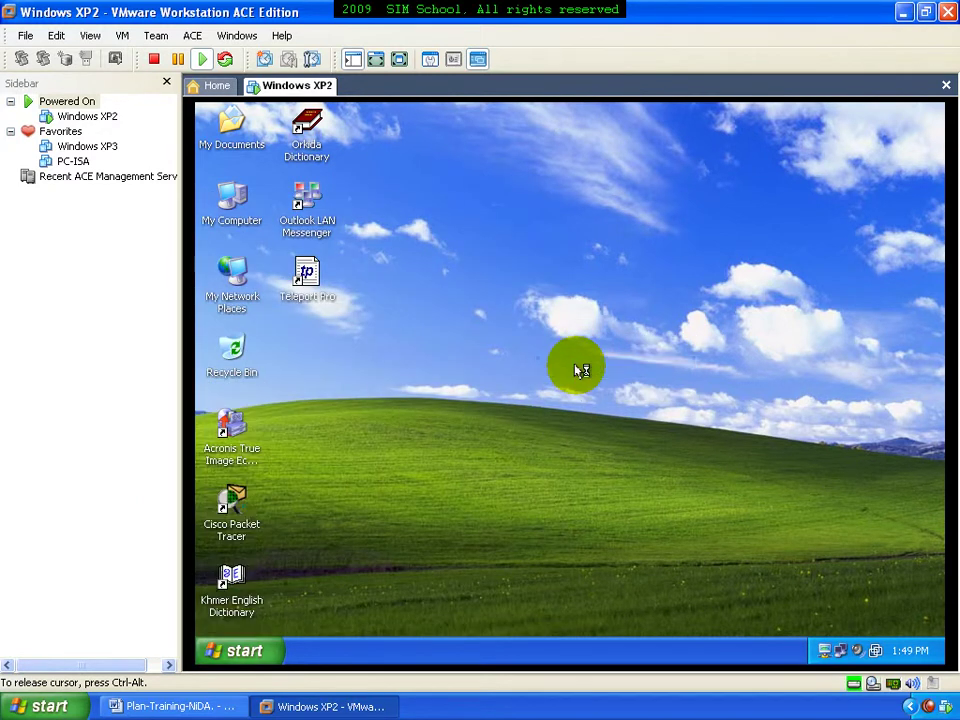
click(673, 544)
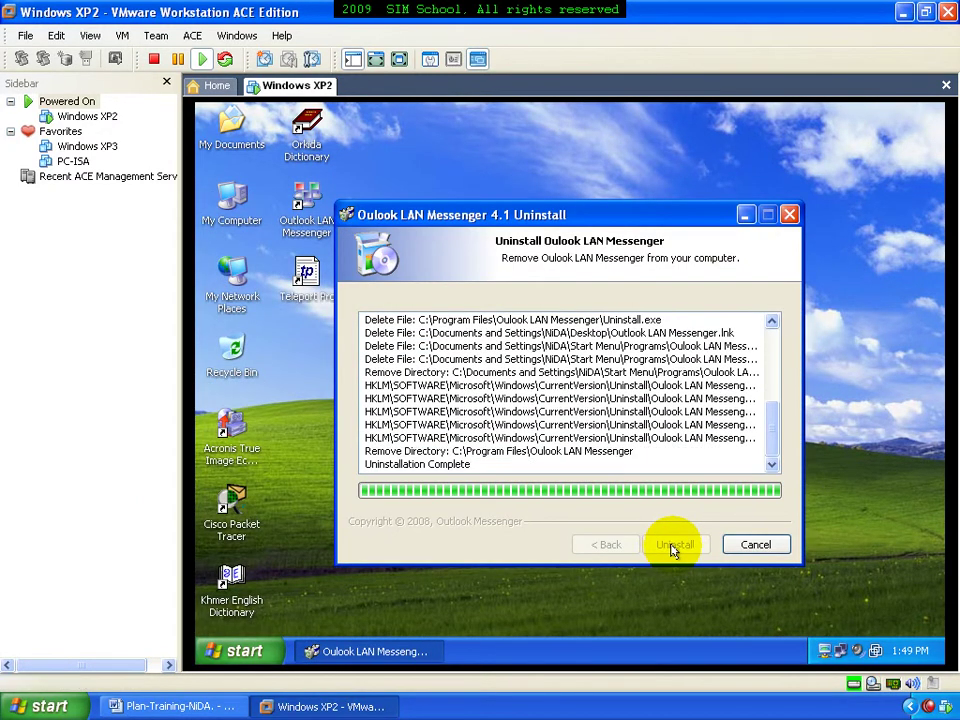
click(672, 546)
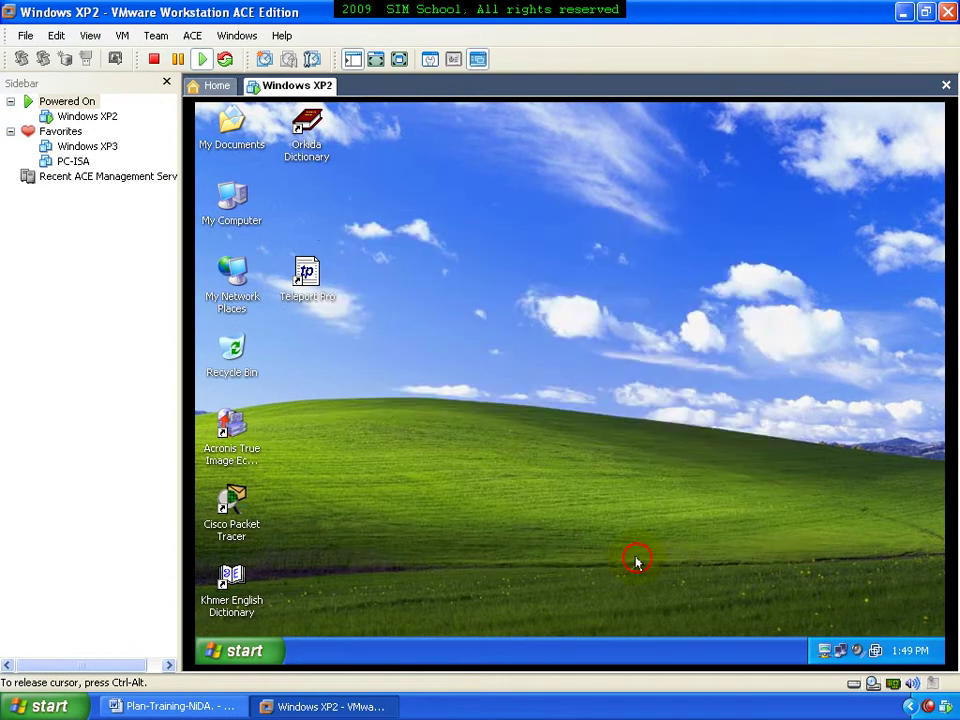
- Remove New Khmer Dictionary from the virtual machine with its bundled removal program
click(270, 652)
mouse_move(317, 580)
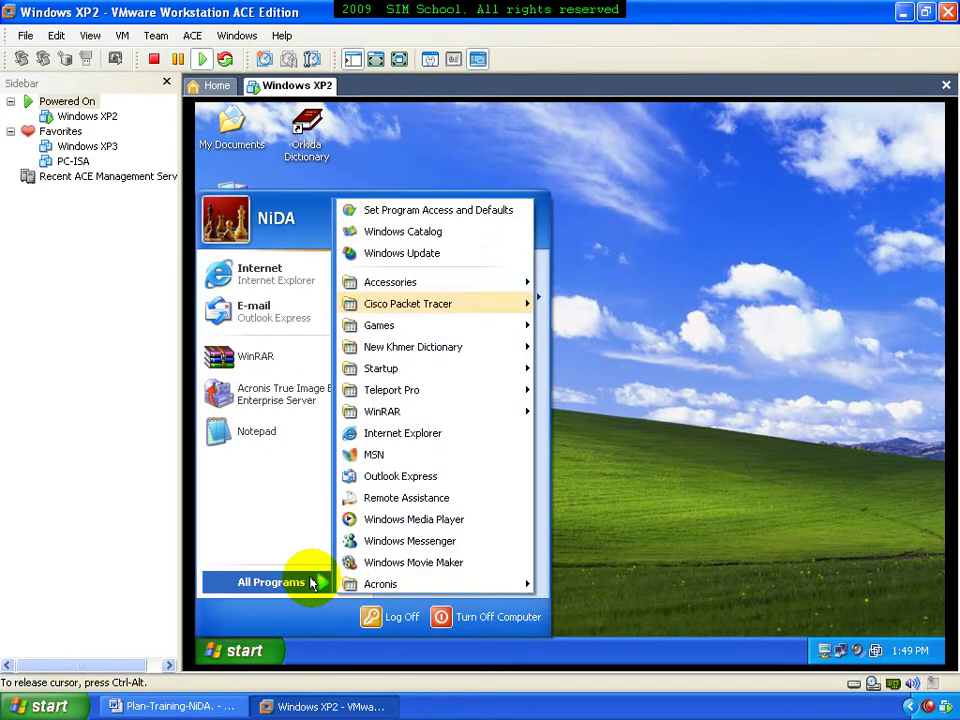
mouse_move(444, 347)
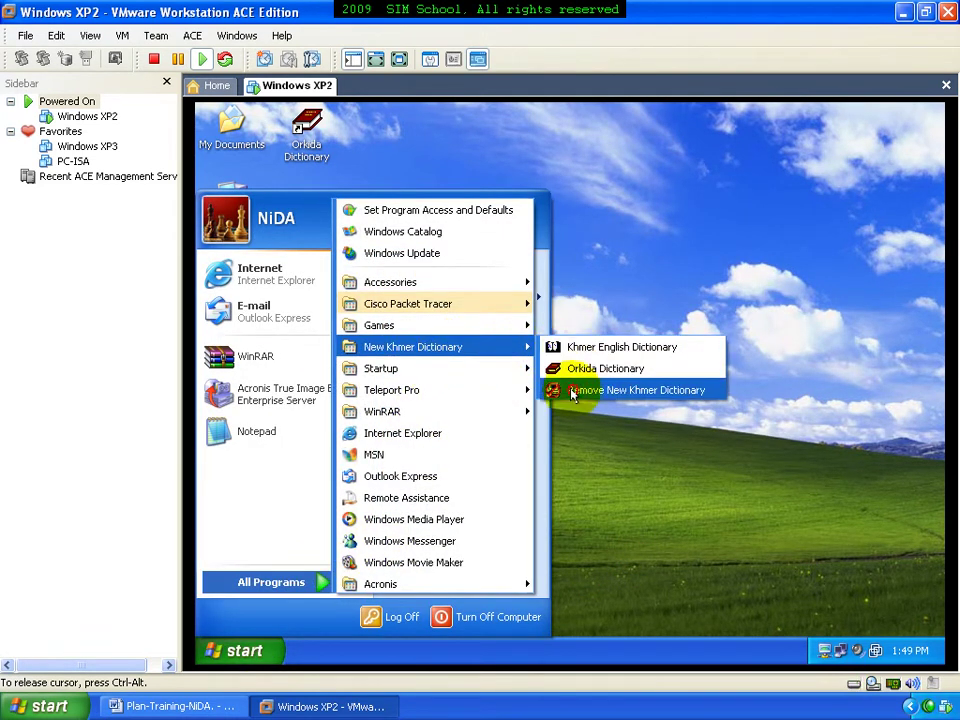
click(572, 391)
click(543, 427)
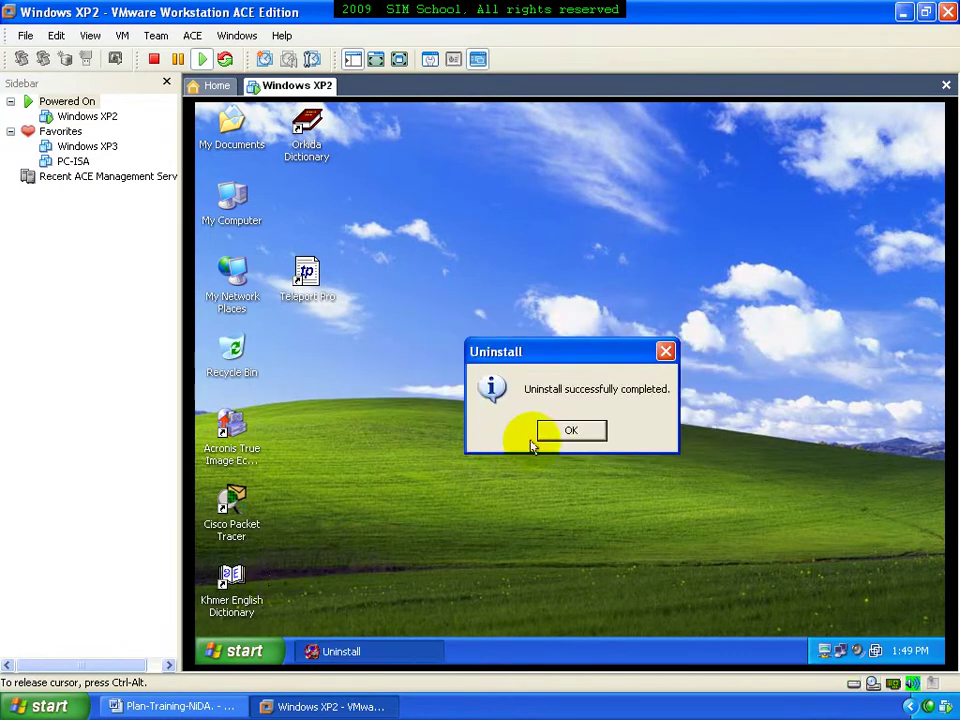
click(533, 440)
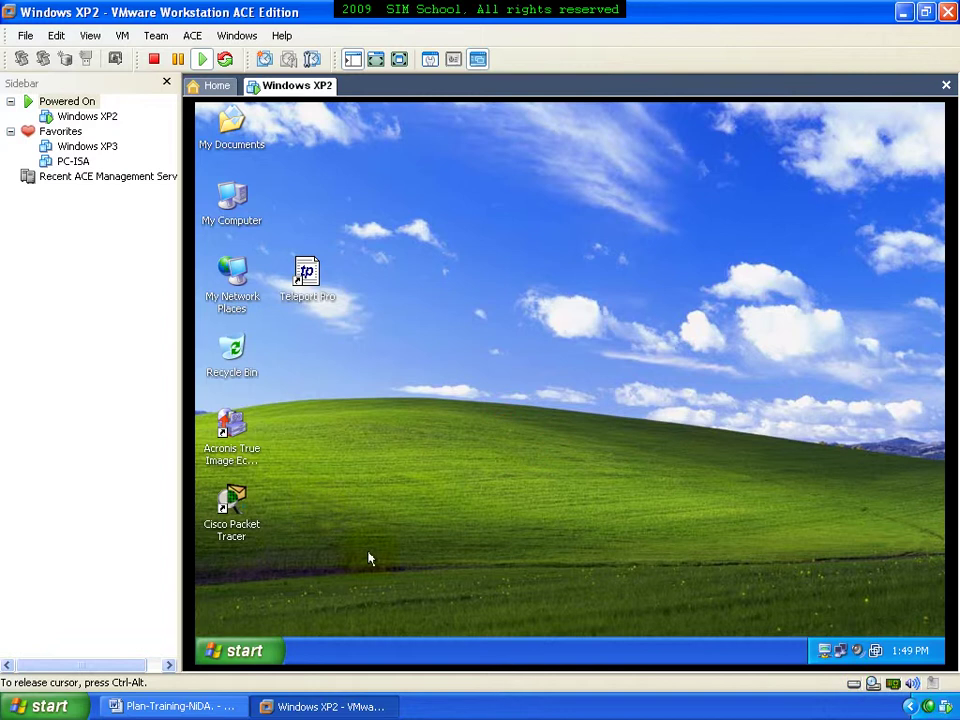
- Delete the Cisco Packet Tracer and Teleport Pro shortcuts from the virtual machine's desktop
drag(326, 550, 250, 480)
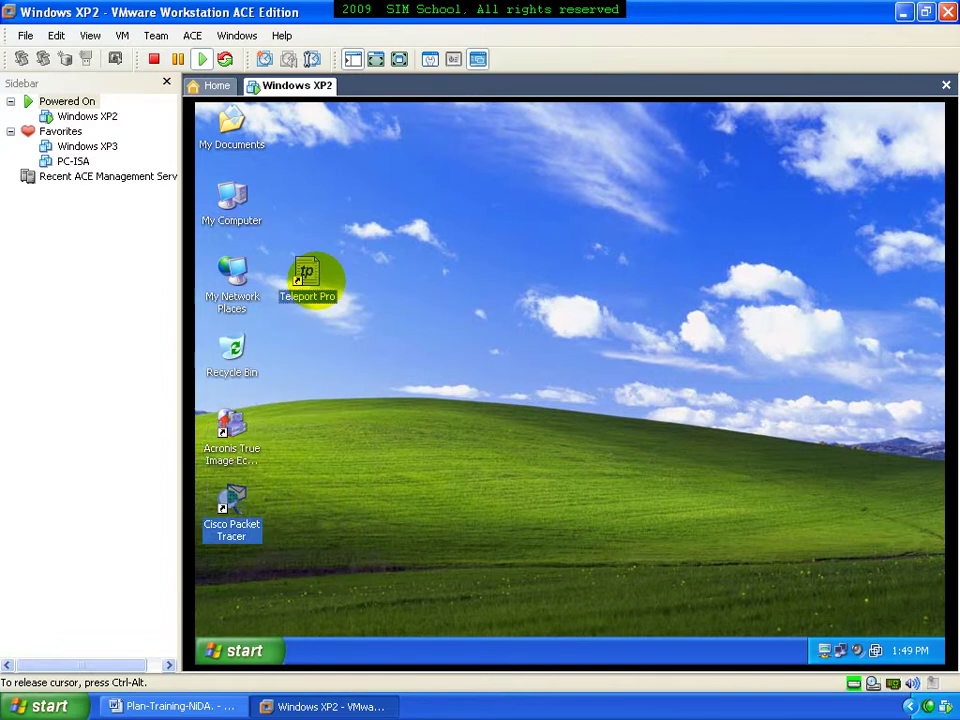
key(Delete)
key(Return)
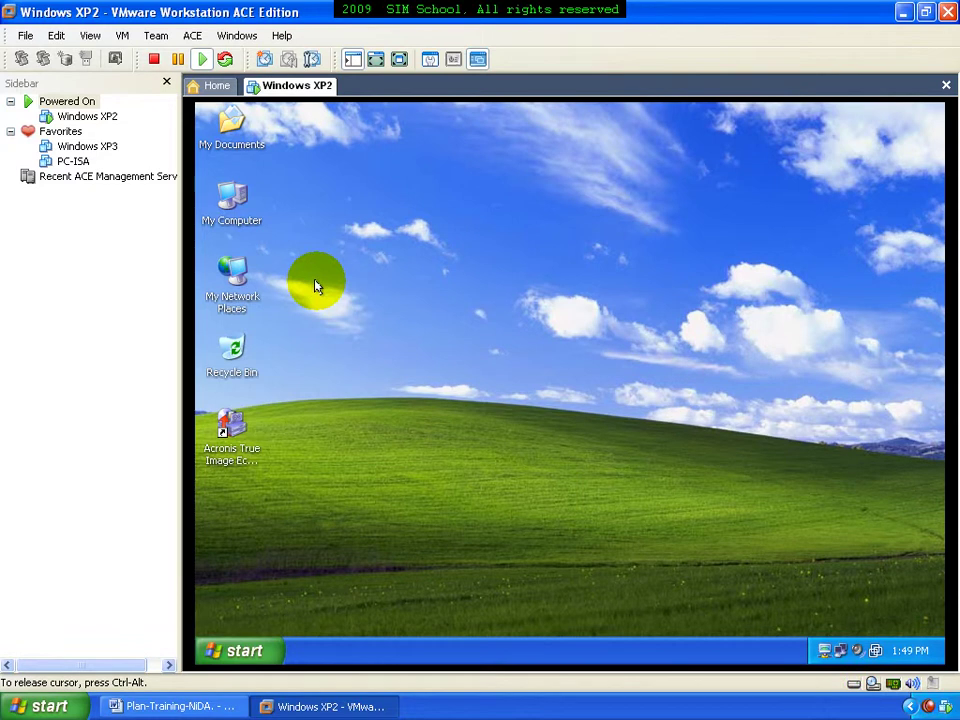
- Create a Rich Text Document on the desktop, keeping its default name
right_click(420, 349)
mouse_move(454, 451)
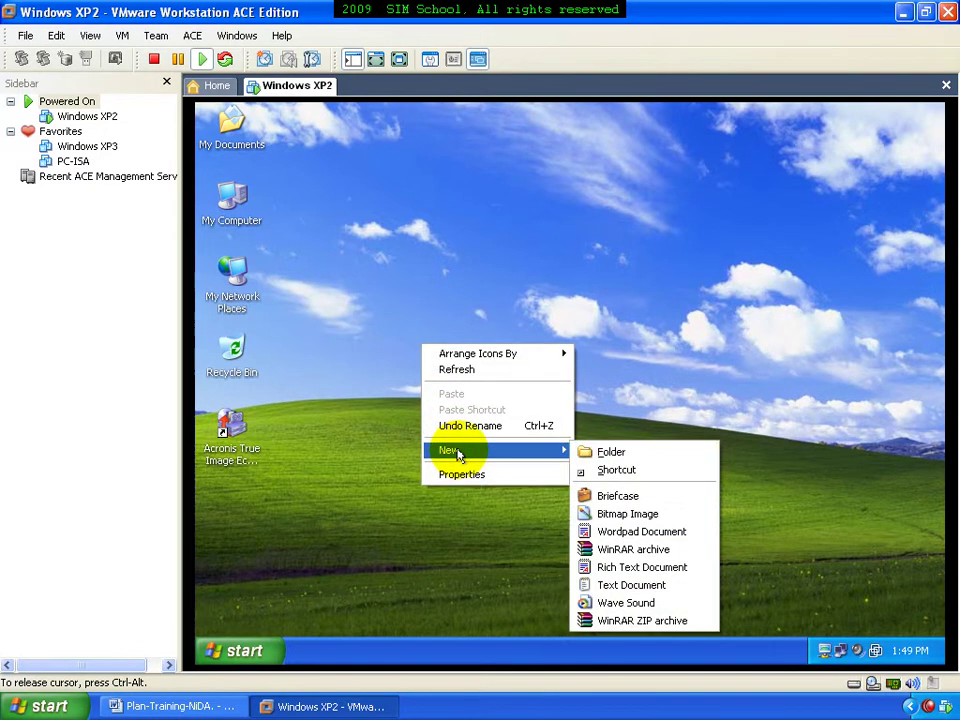
click(608, 567)
key(Return)
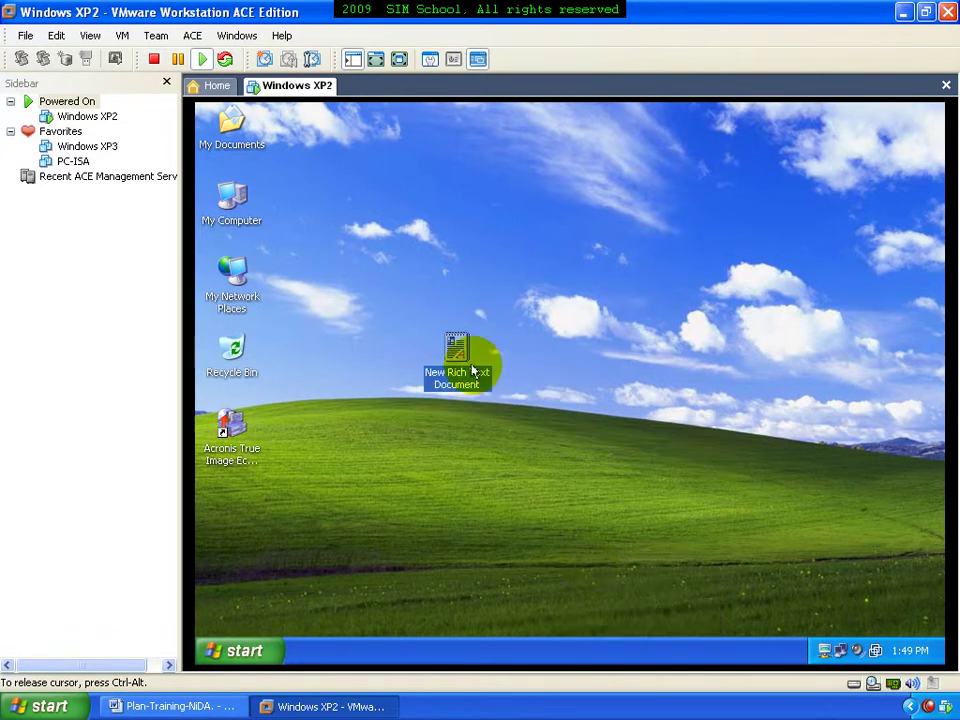
- Copy the new Rich Text Document and paste eight copies of it onto the desktop
key(ctrl+c)
key(ctrl+v)
key(ctrl+v)
key(ctrl+v)
key(ctrl+v)
key(ctrl+v)
key(ctrl+v)
key(ctrl+v)
key(ctrl+v)
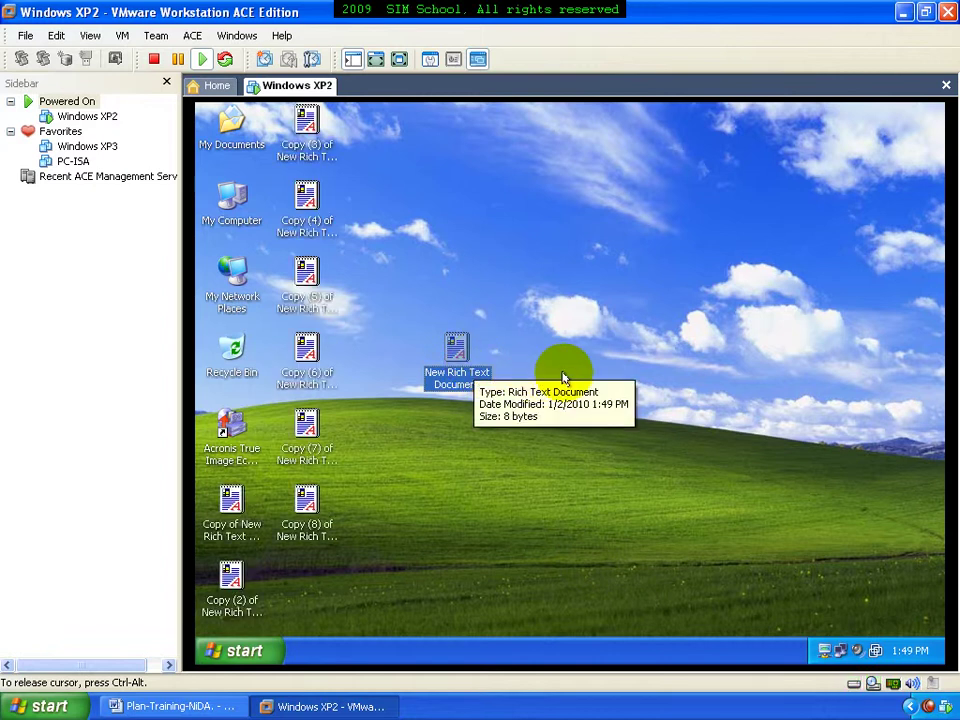
- Paste the copied Rich Text Document seven times into My Documents and close the folder
double_click(231, 125)
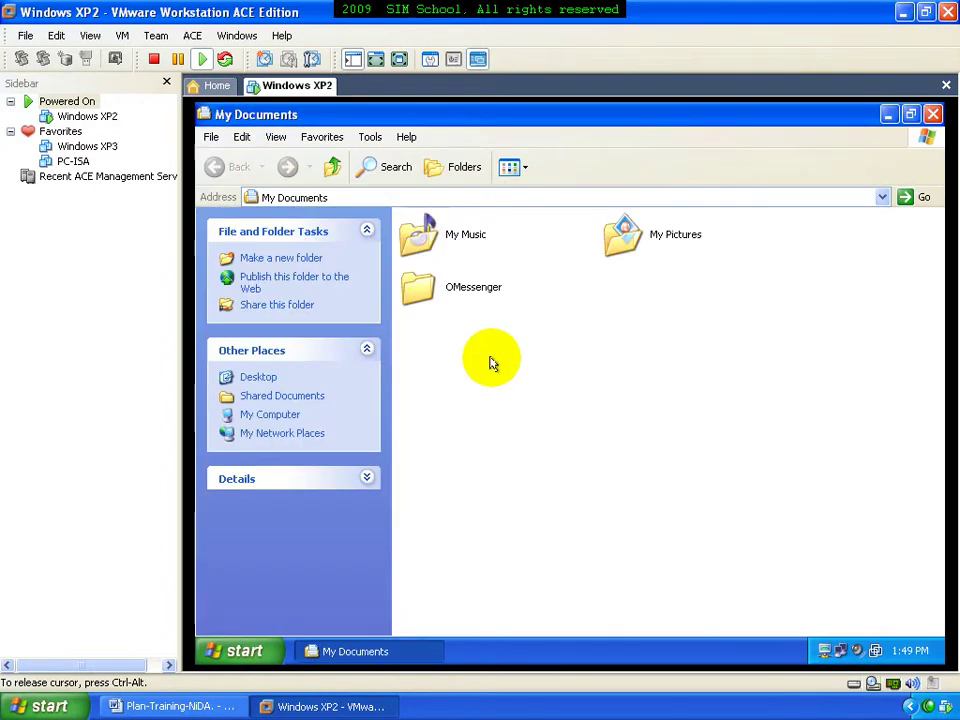
key(ctrl+v)
key(ctrl+v)
key(ctrl+v)
key(ctrl+v)
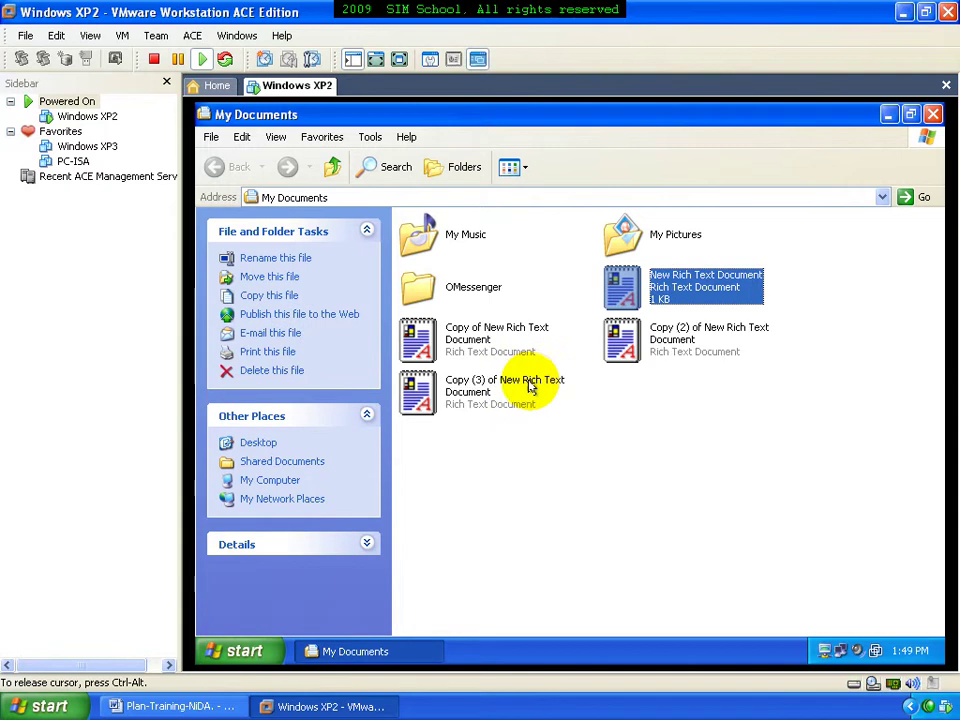
key(ctrl+v)
key(ctrl+v)
key(ctrl+v)
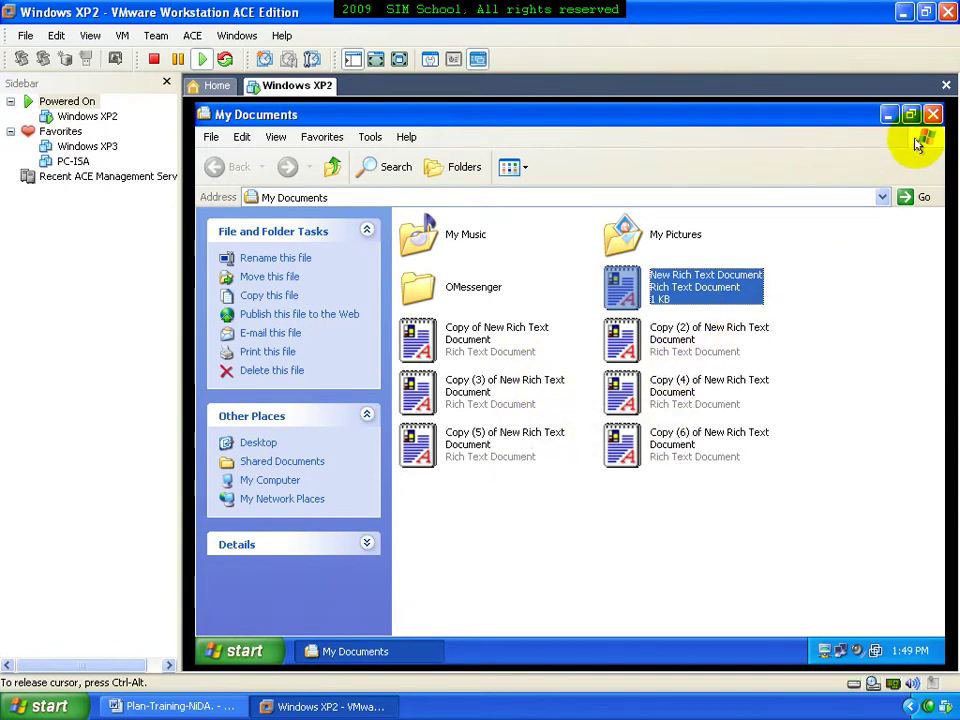
click(930, 115)
click(360, 591)
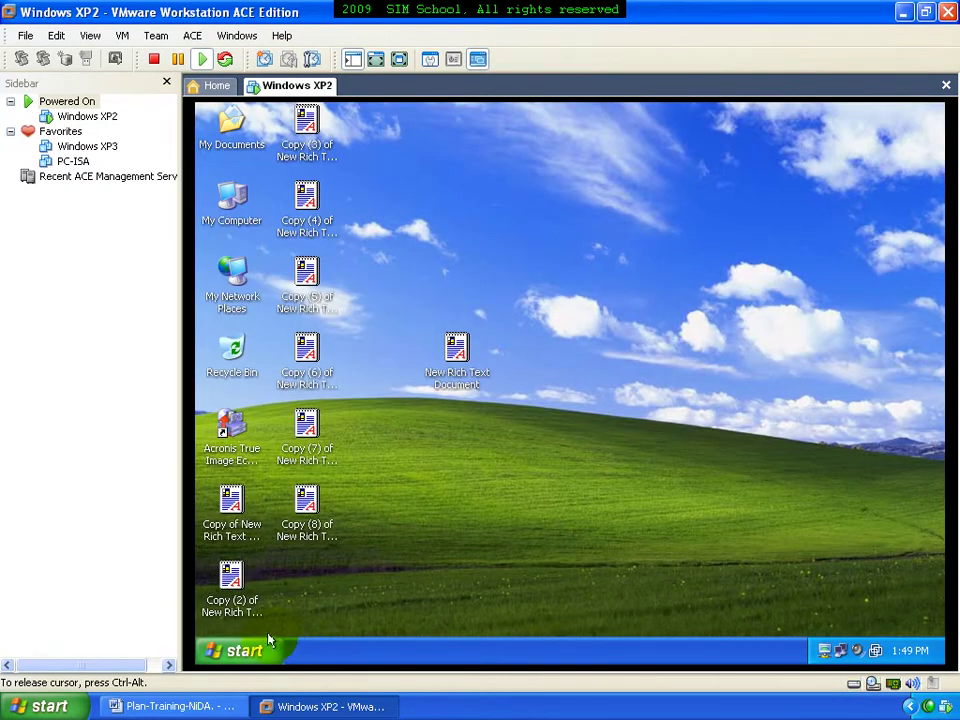
- Paste the copied Rich Text Document nine times into the root of the WIN-XP (C:) drive and close the window
right_click(225, 213)
click(240, 228)
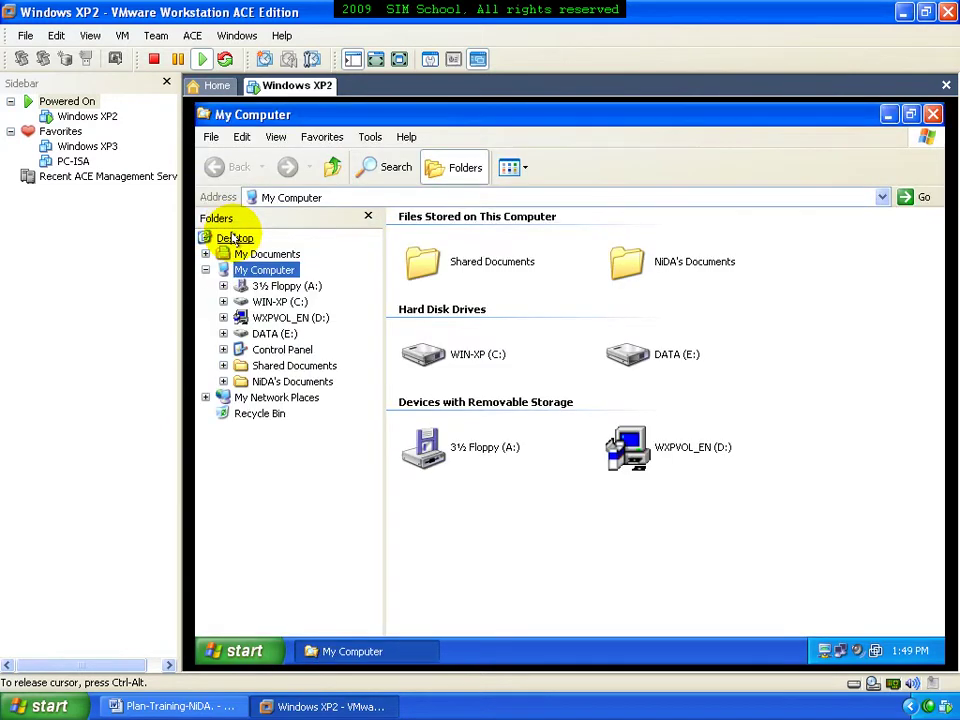
click(279, 301)
click(484, 344)
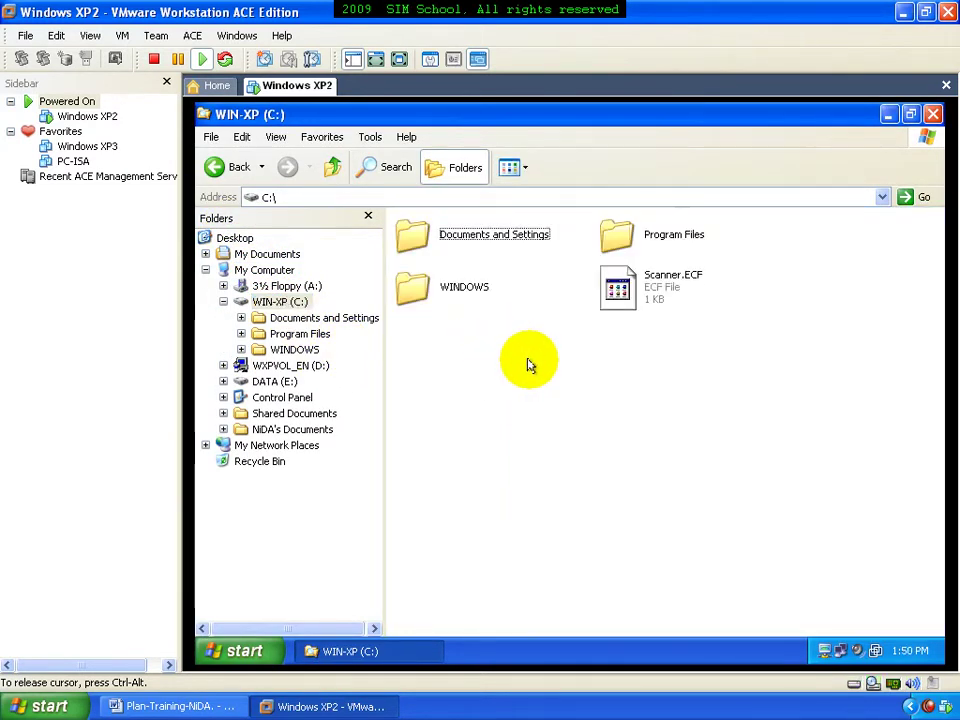
key(ctrl+v)
key(ctrl+v)
key(ctrl+v)
key(ctrl+v)
key(ctrl+v)
key(ctrl+v)
key(ctrl+v)
key(ctrl+v)
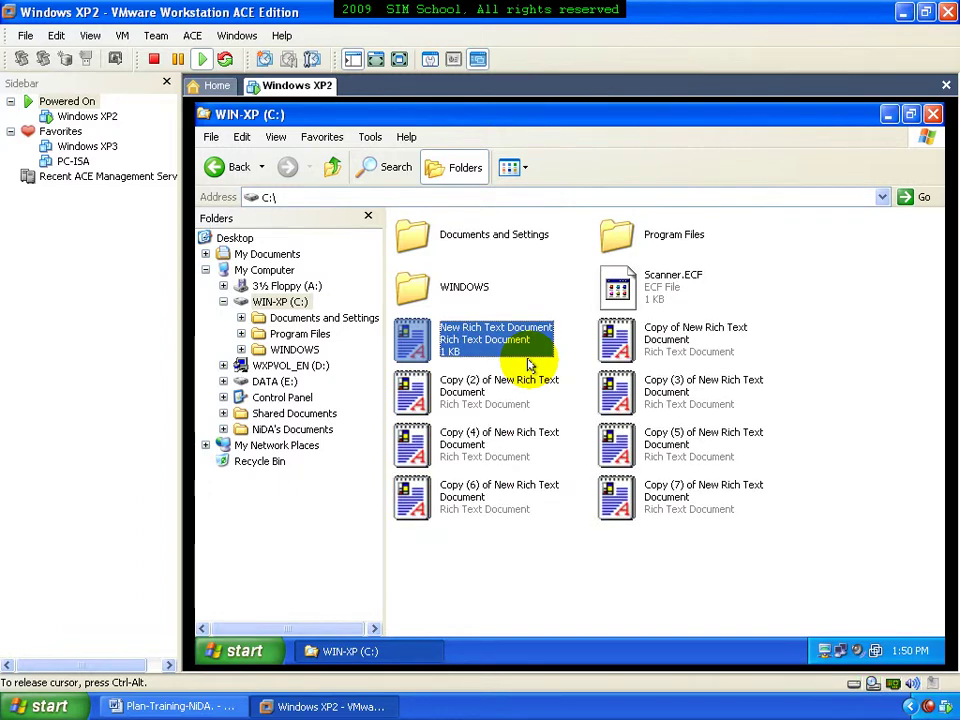
key(ctrl+v)
click(818, 413)
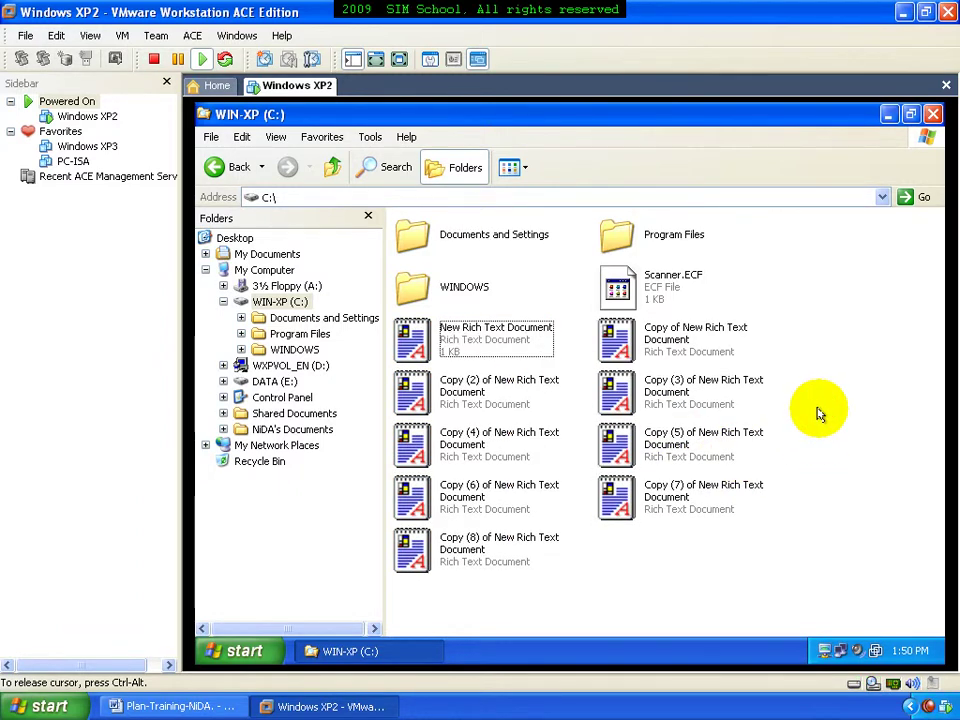
click(932, 114)
click(536, 474)
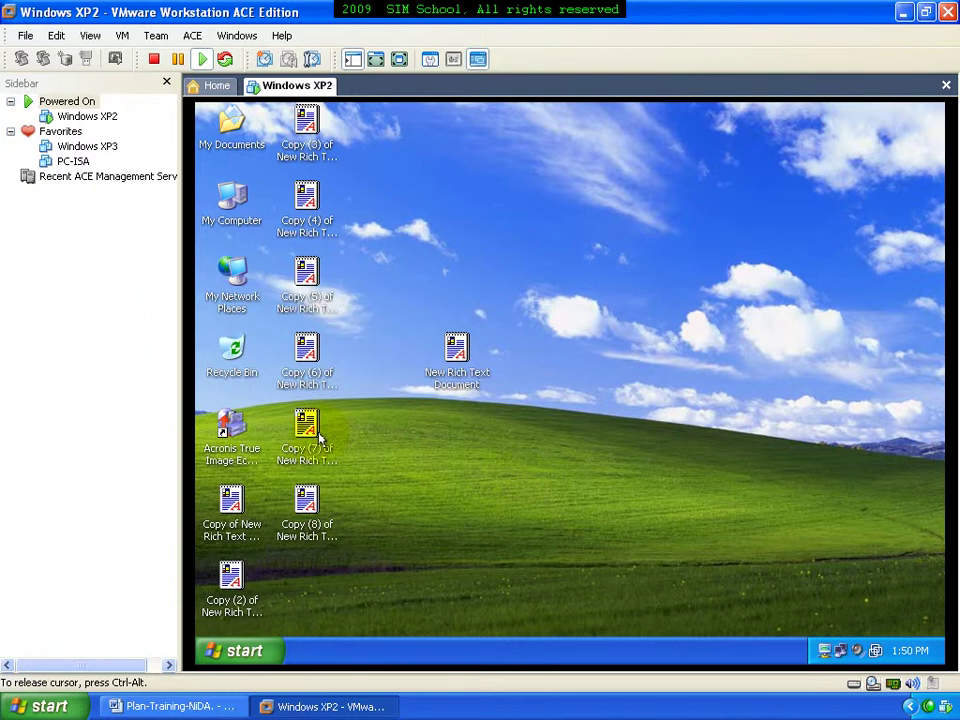
- Move the Acronis True Image Echo Enterprise Server shortcut to an empty area of the desktop, away from the document copies, and select it
drag(230, 428, 600, 510)
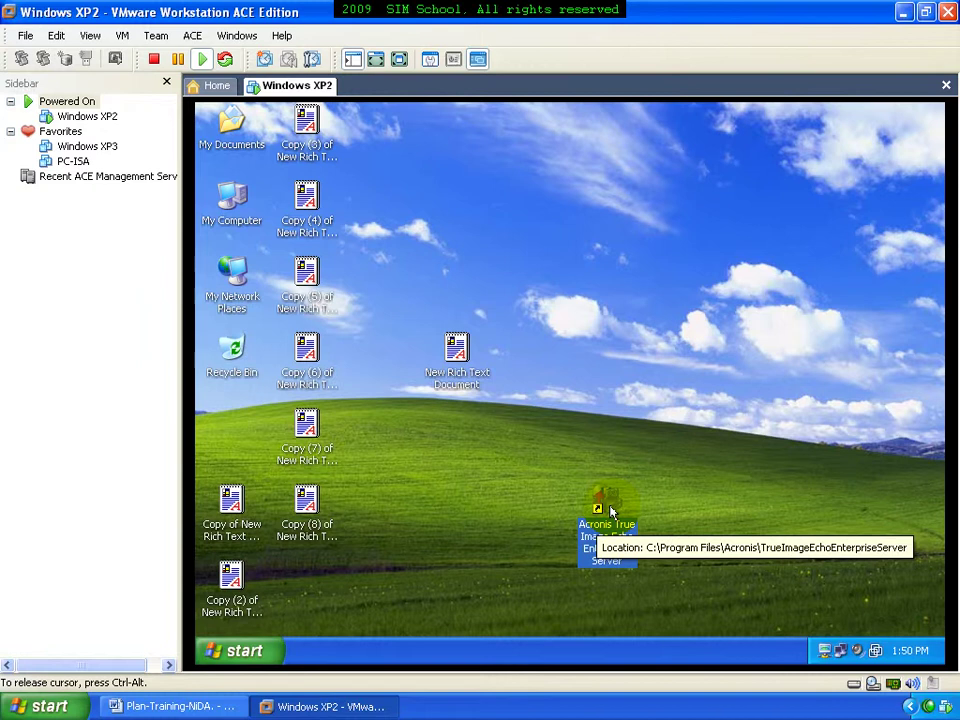
click(474, 484)
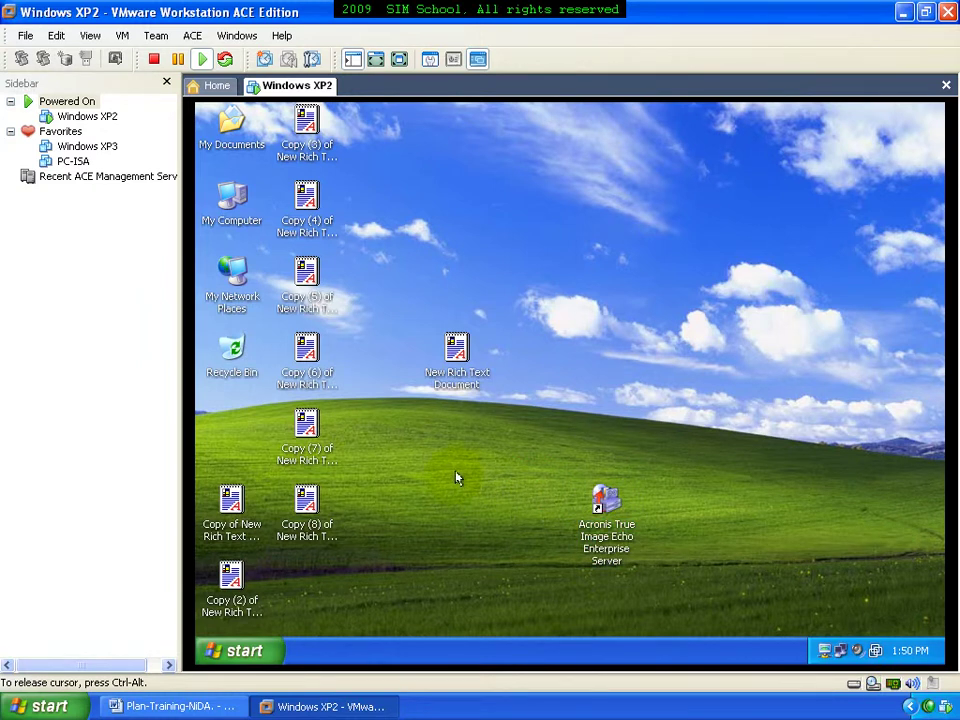
click(608, 498)
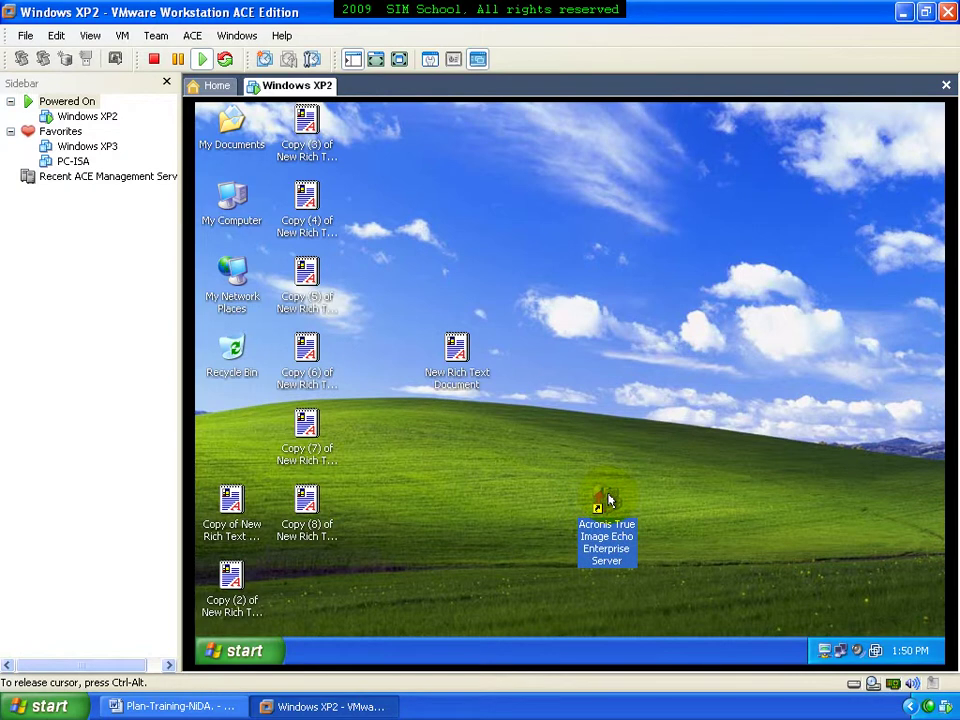
- Launch Acronis True Image Echo Enterprise Server from the desktop, maximize it and start the Restore Data Wizard past its welcome page
double_click(608, 498)
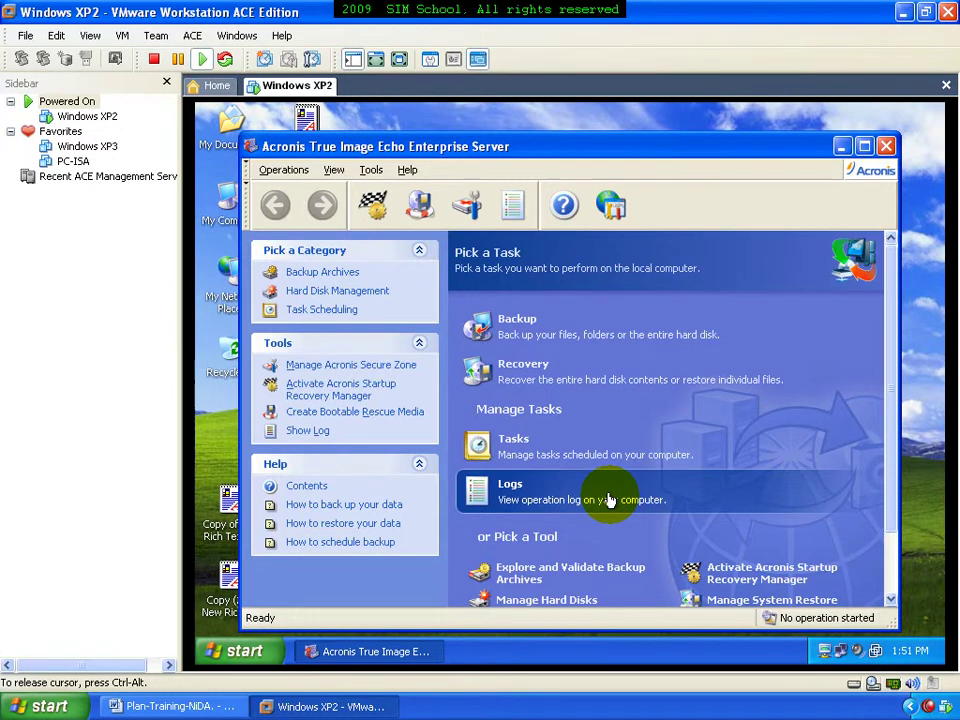
click(863, 147)
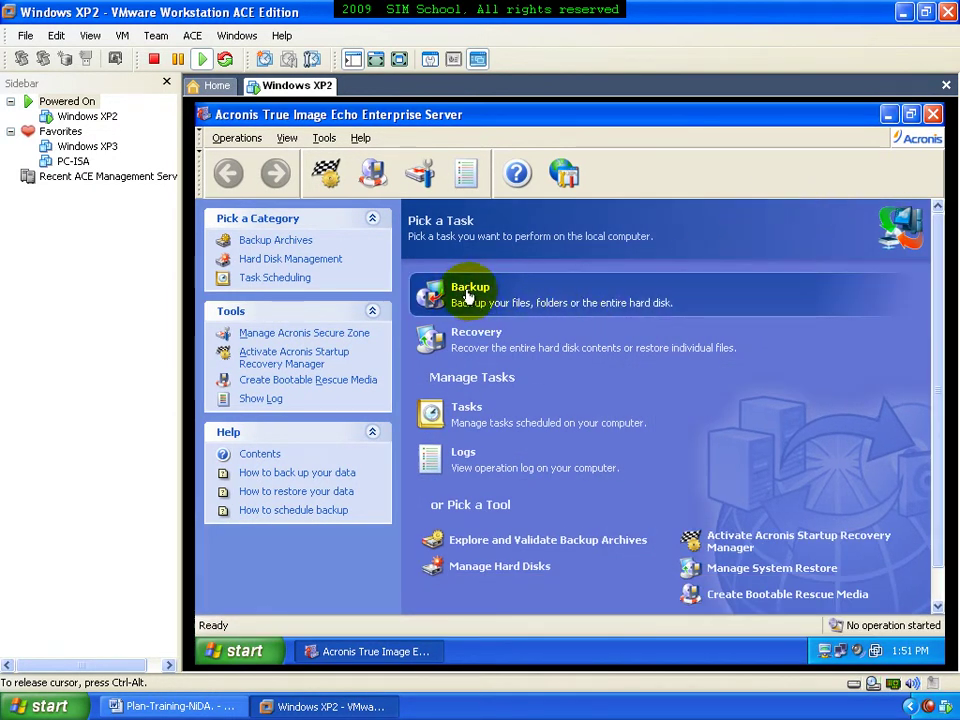
click(528, 339)
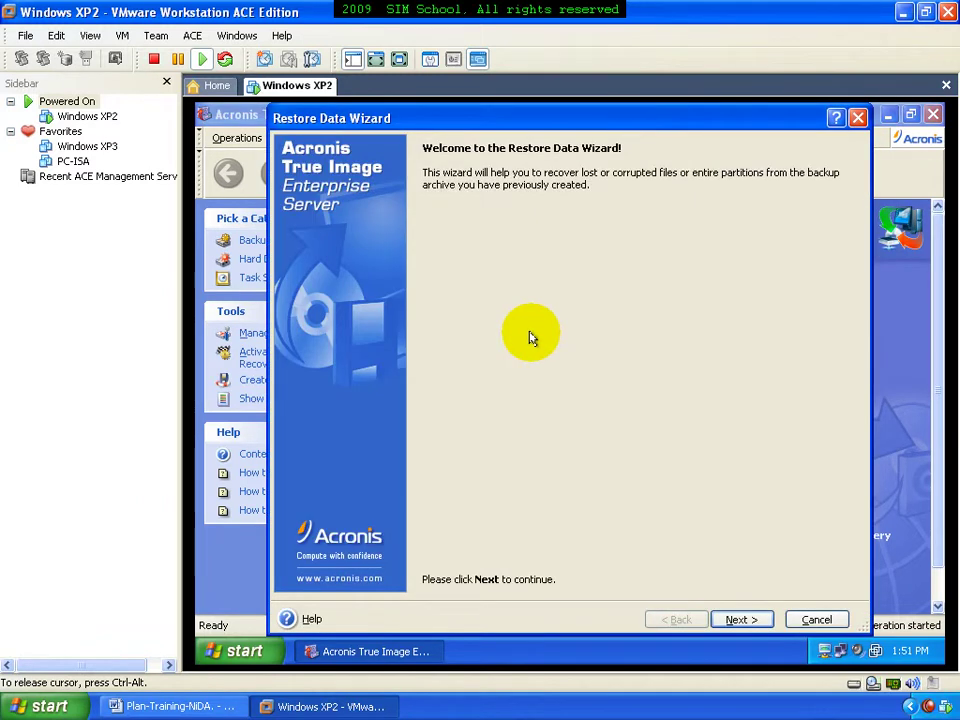
click(741, 620)
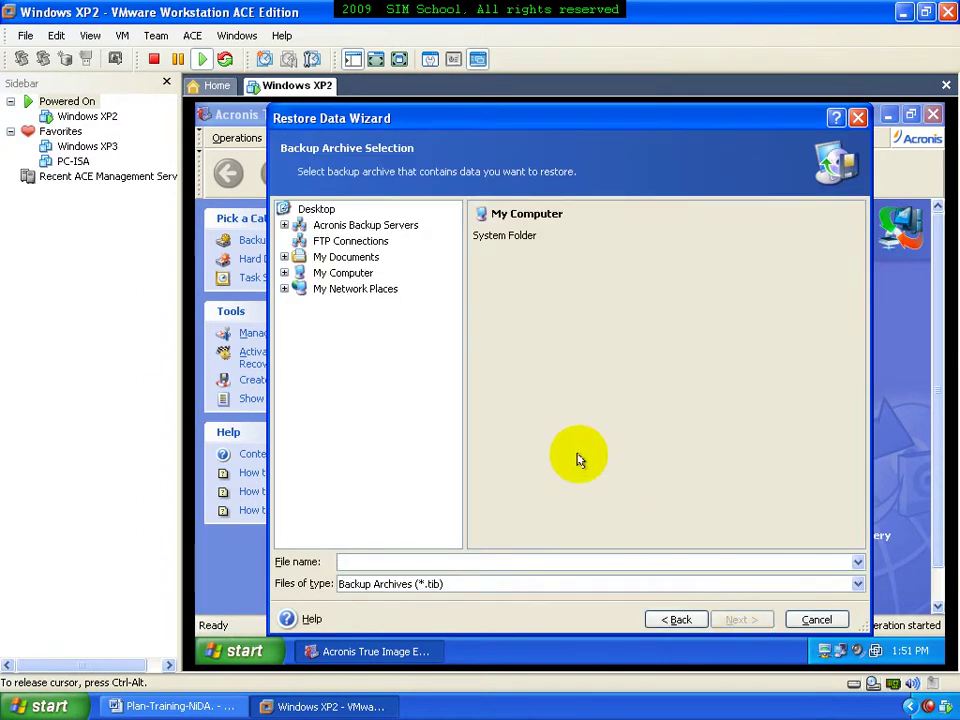
- Choose the backup archive E:\000-Backup\Windows\XP2.tib on the DATA (E:) drive as the data to restore
click(335, 276)
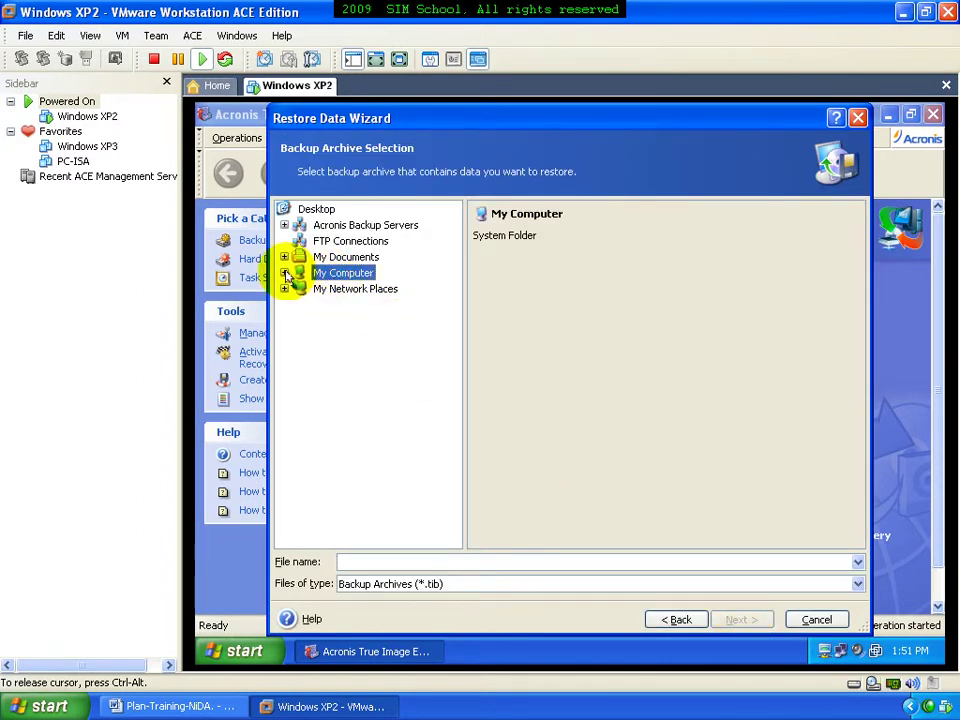
click(284, 273)
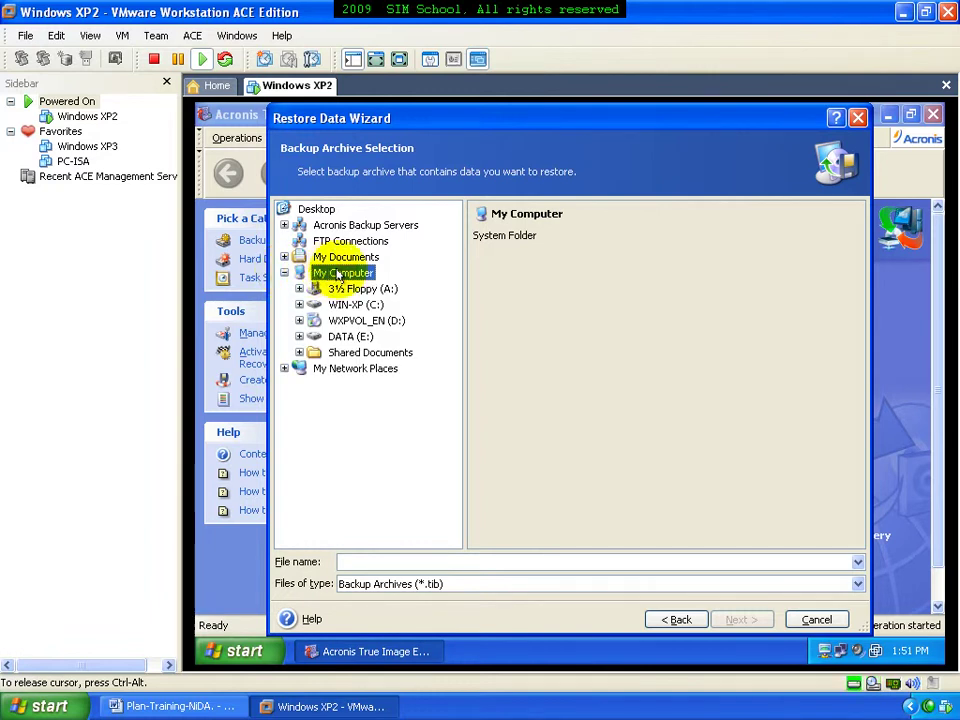
click(348, 337)
click(300, 337)
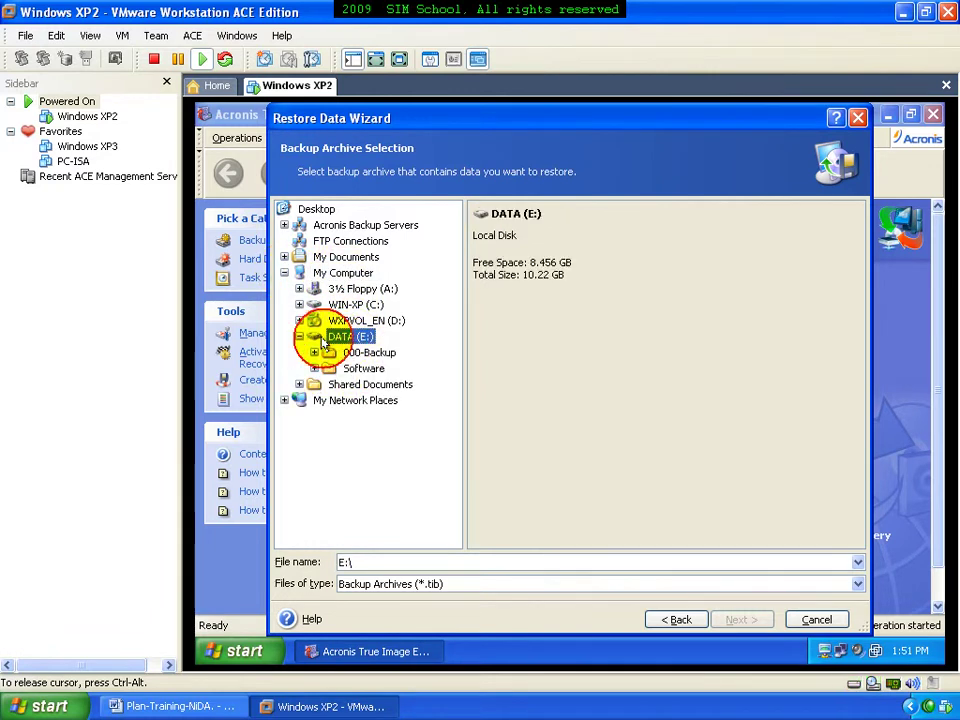
click(316, 353)
click(314, 353)
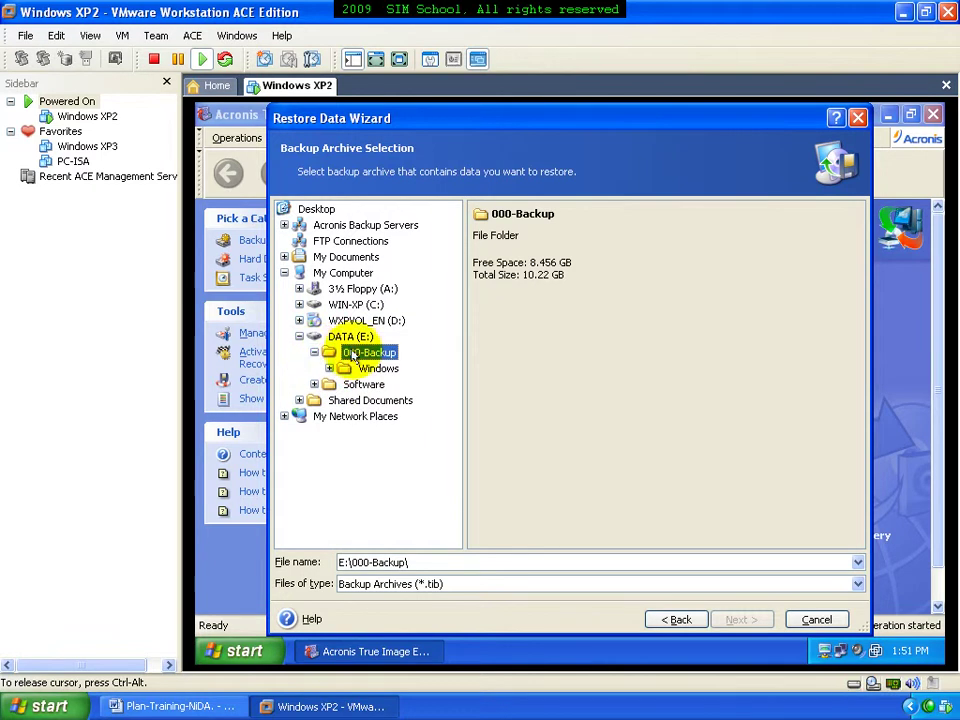
click(352, 369)
click(330, 368)
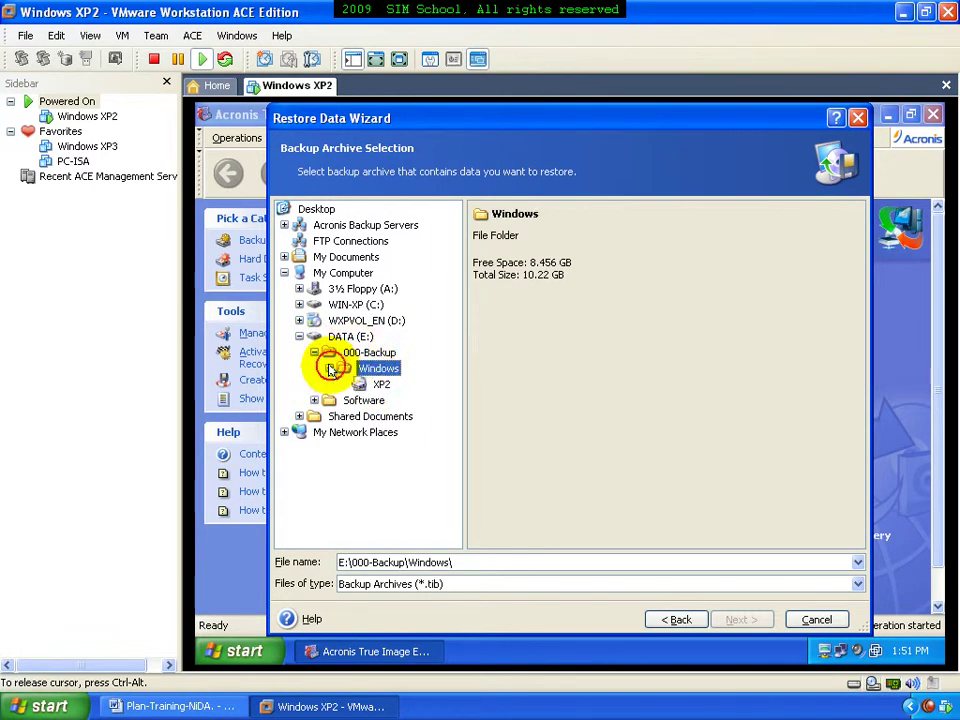
click(378, 385)
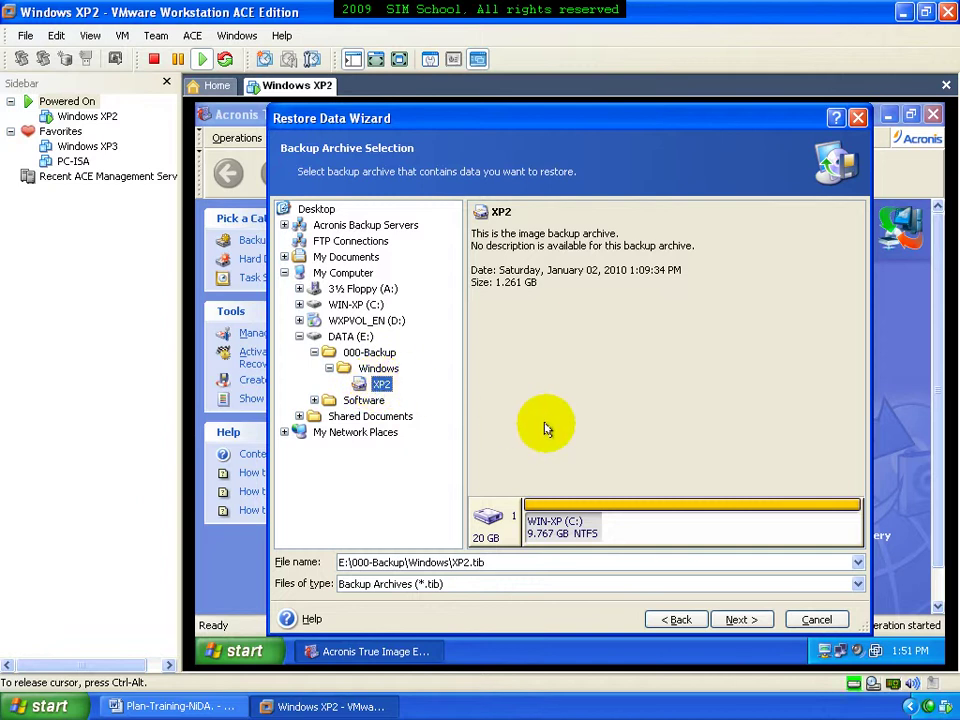
click(737, 619)
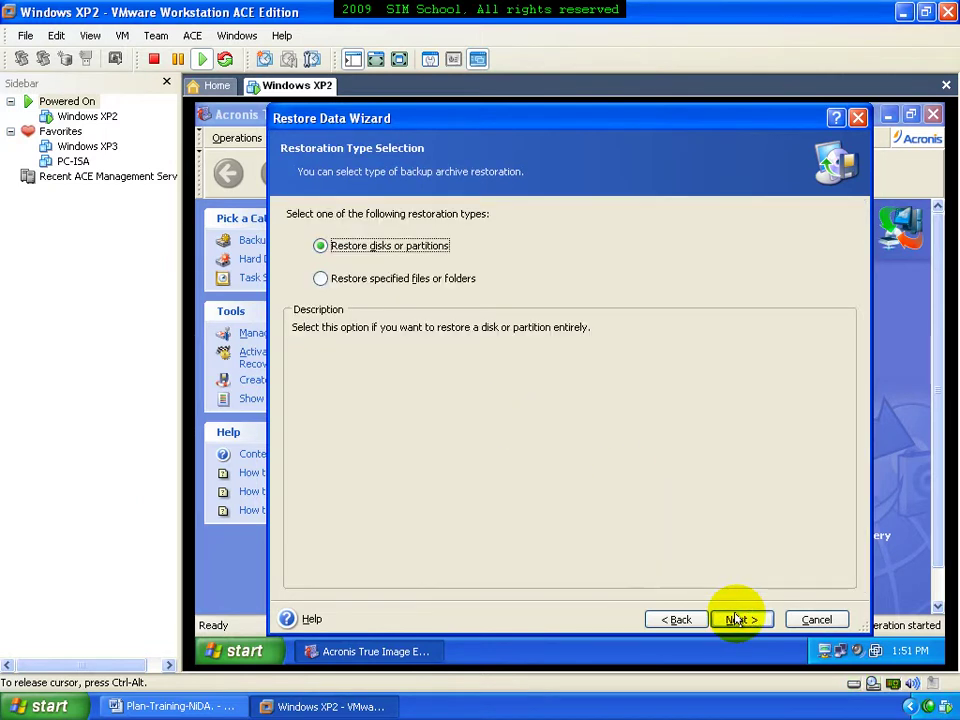
- Keep the restoration type as disks or partitions and choose the WIN-XP (C:) partition of Disk 1 to restore
click(737, 619)
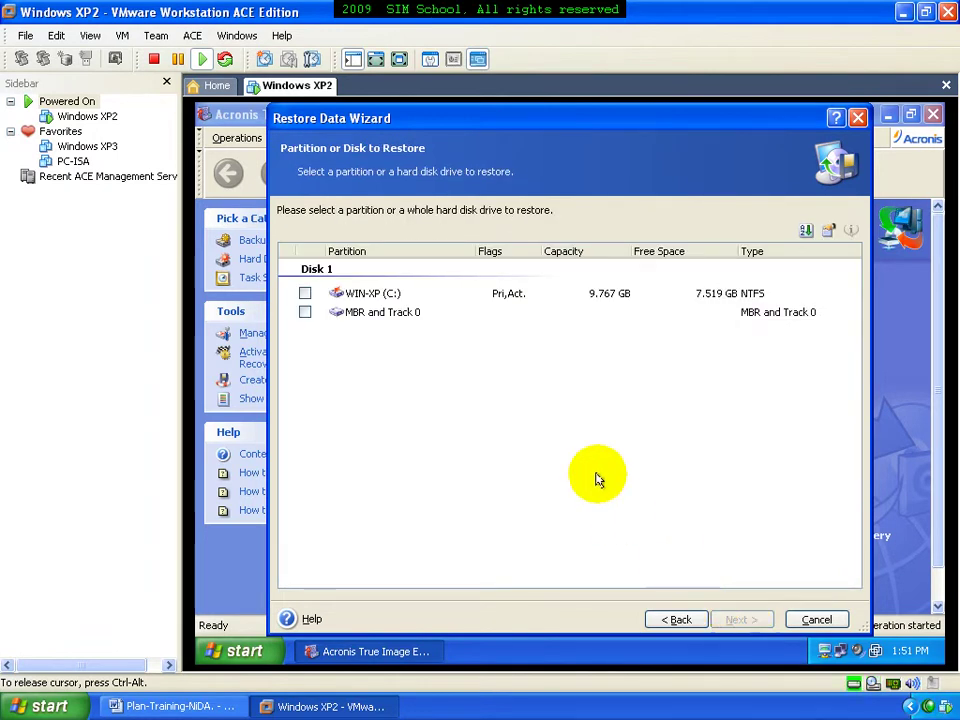
click(378, 296)
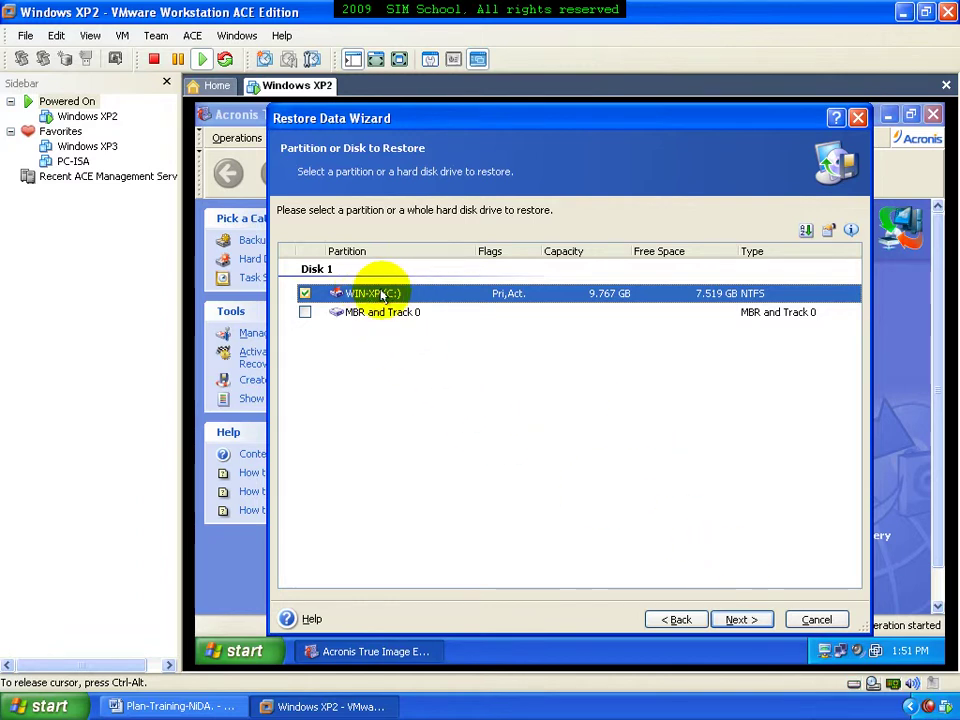
click(737, 620)
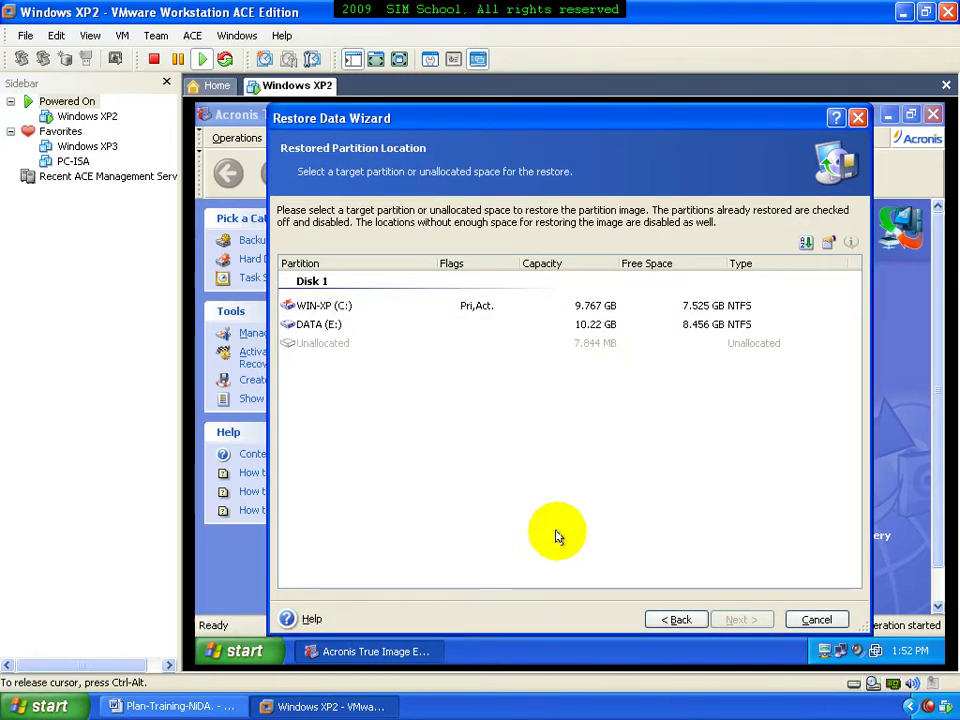
- Set the existing WIN-XP (C:) partition as the target location for the restored image
click(350, 307)
click(350, 323)
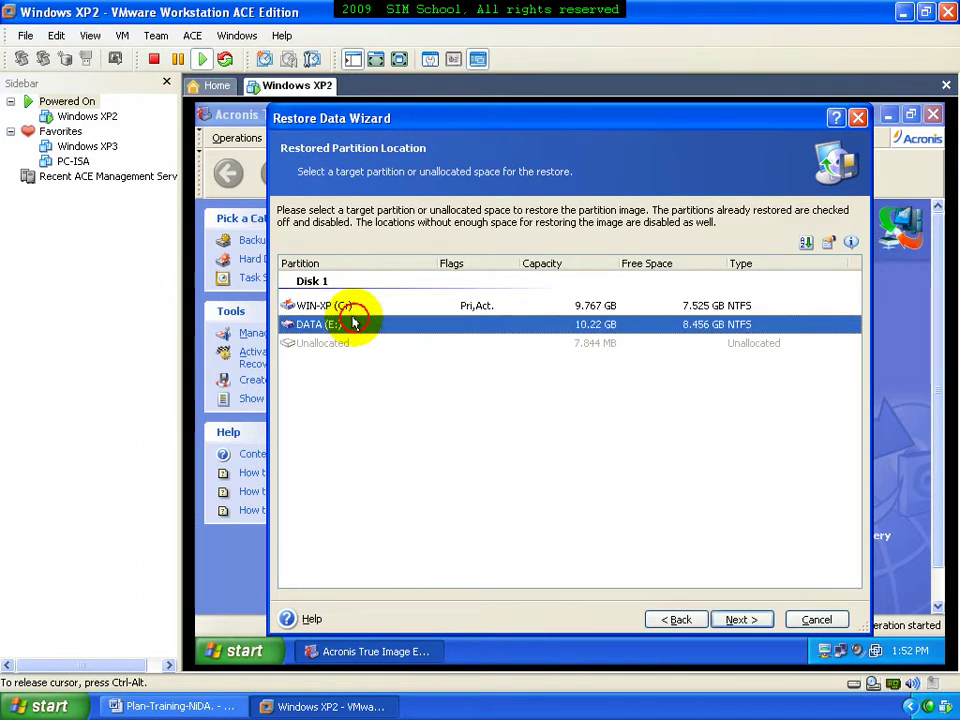
click(408, 379)
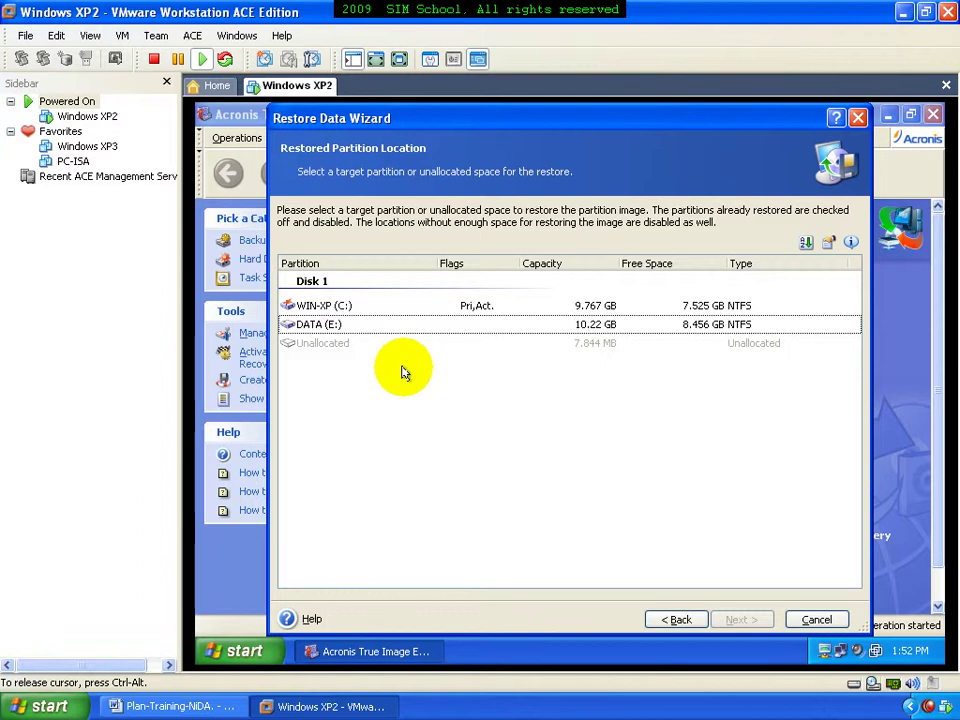
click(376, 310)
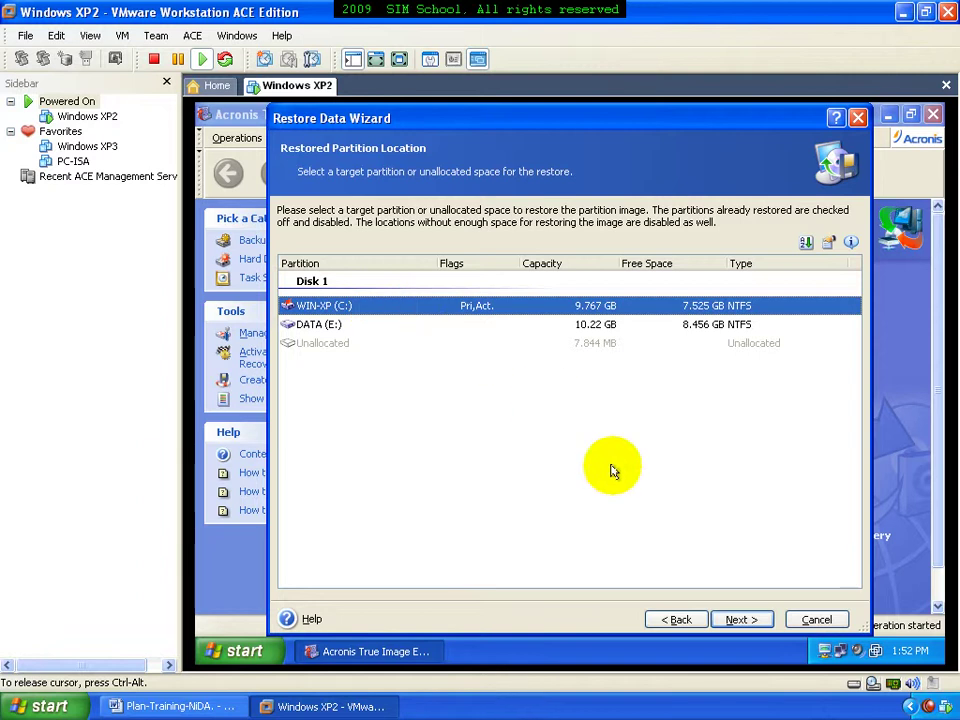
click(733, 620)
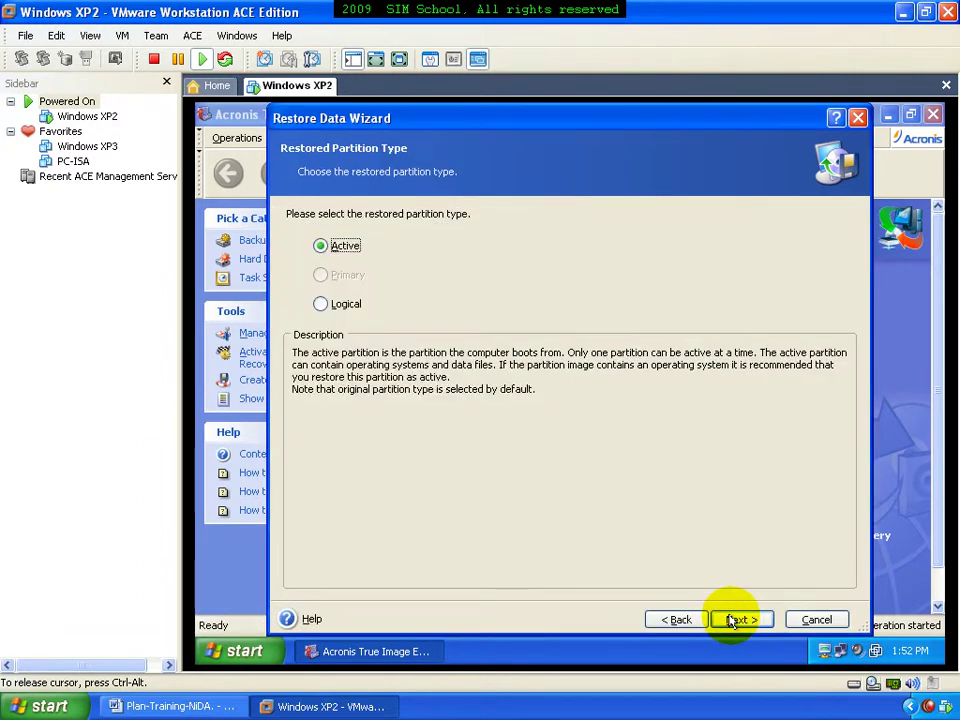
- Accept Active as the restored partition type and keep the partition size at 9.767 GB with no free space before or after
click(733, 620)
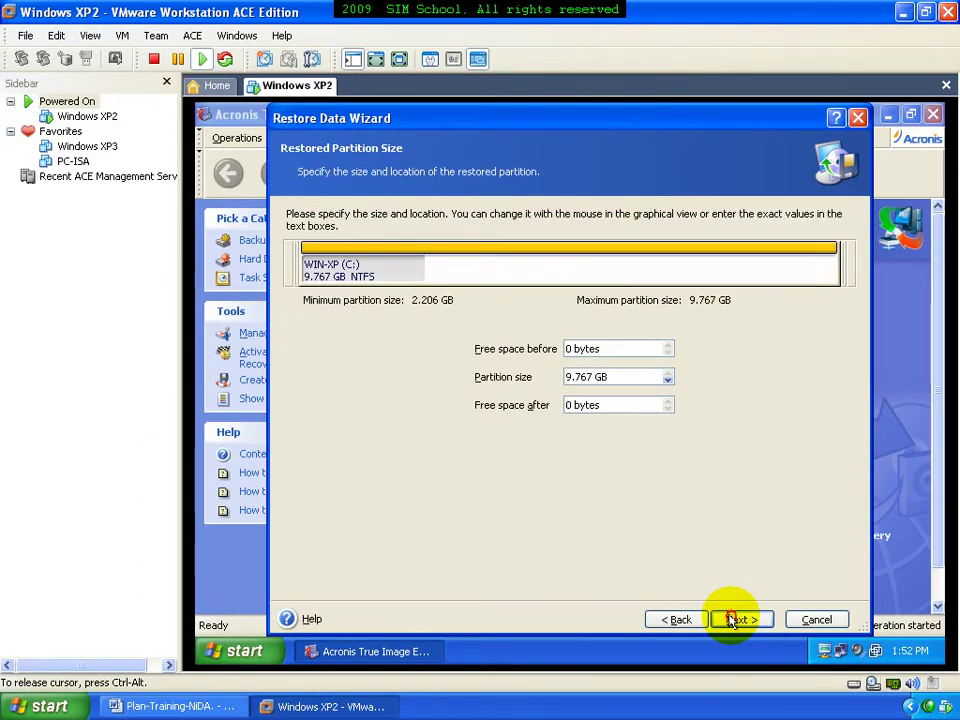
click(733, 620)
click(735, 620)
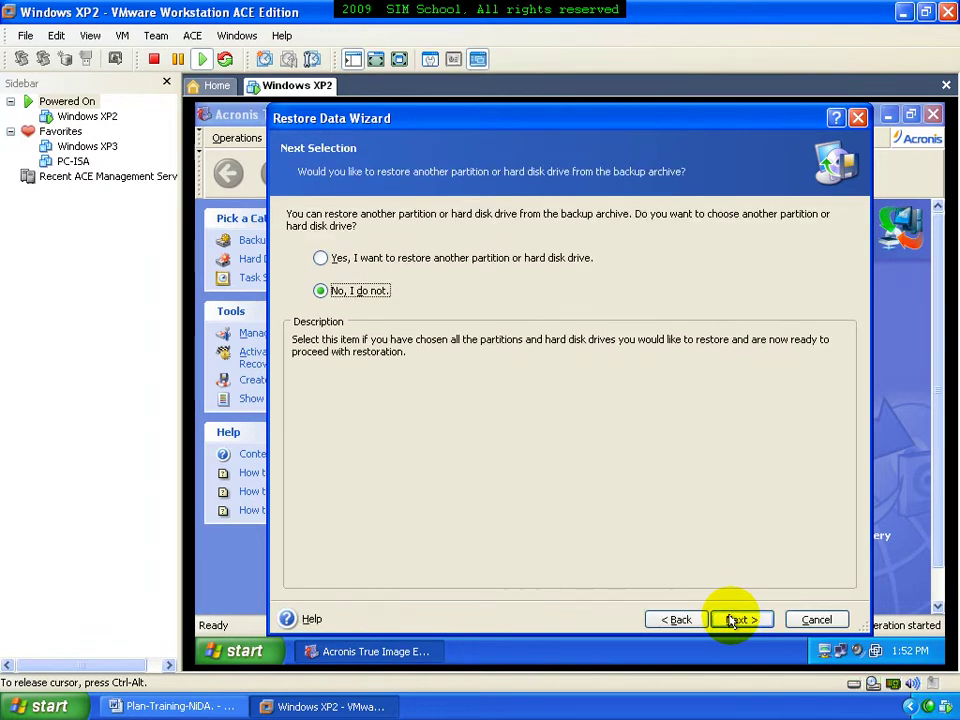
- Decline restoring another partition, keep the default restore options, and start the recovery with a reboot of the virtual machine
click(735, 620)
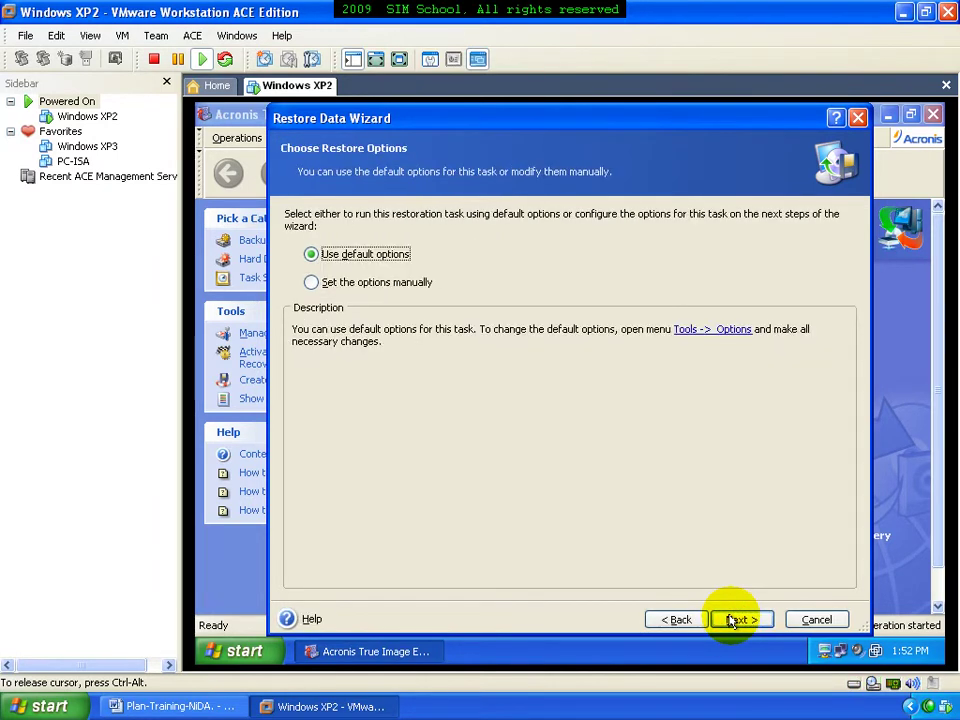
click(735, 620)
click(742, 620)
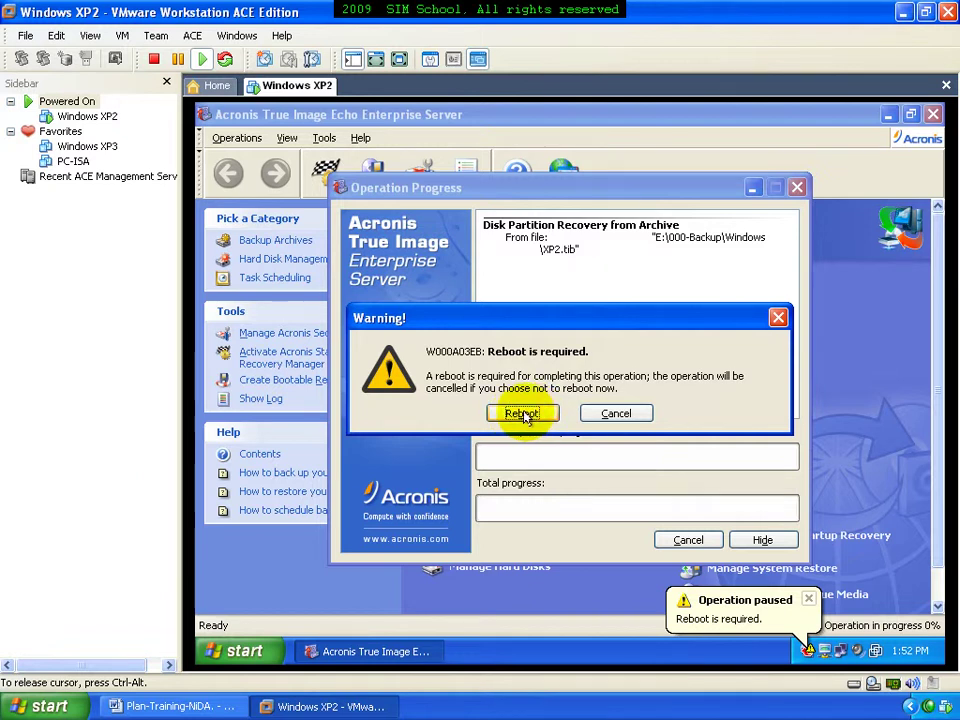
click(530, 415)
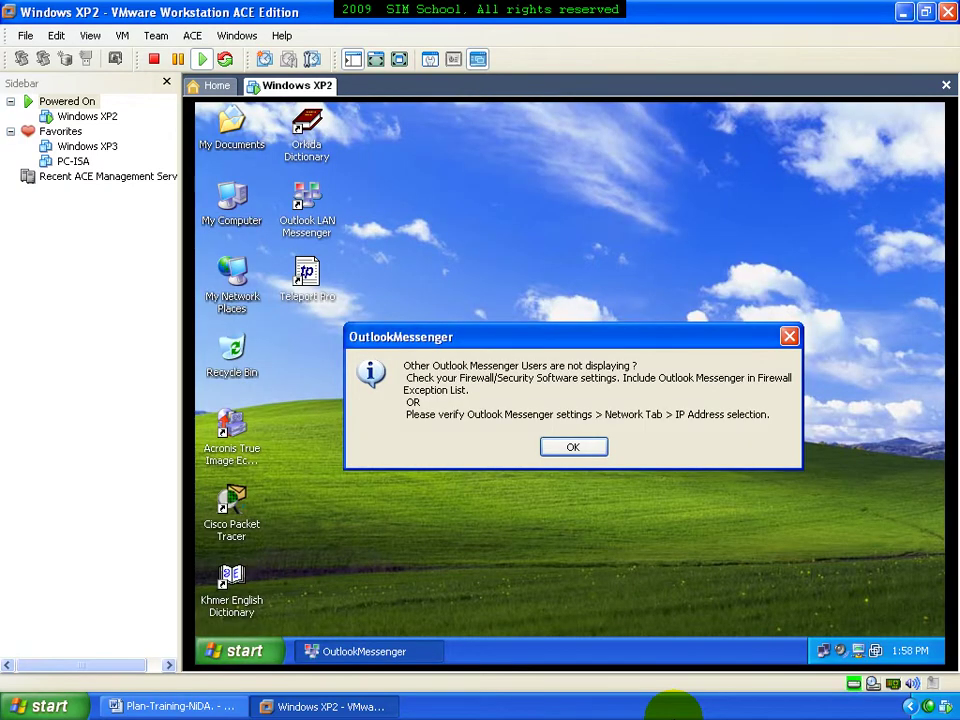
- Dismiss the OutlookMessenger notice and look over the restored desktop and Start menu
click(586, 452)
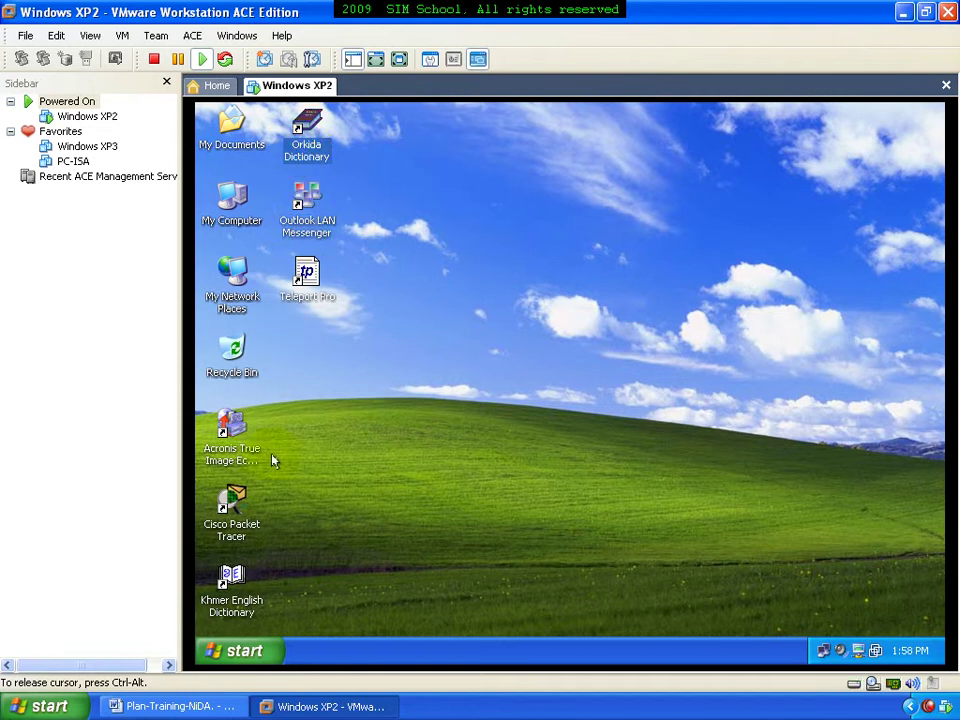
click(240, 651)
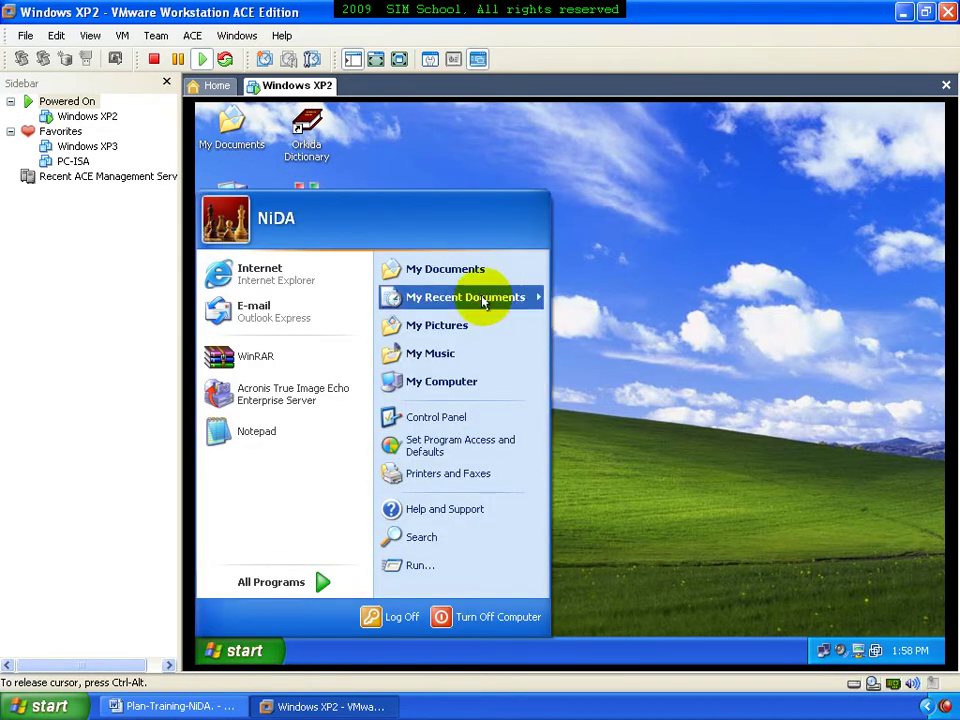
click(675, 268)
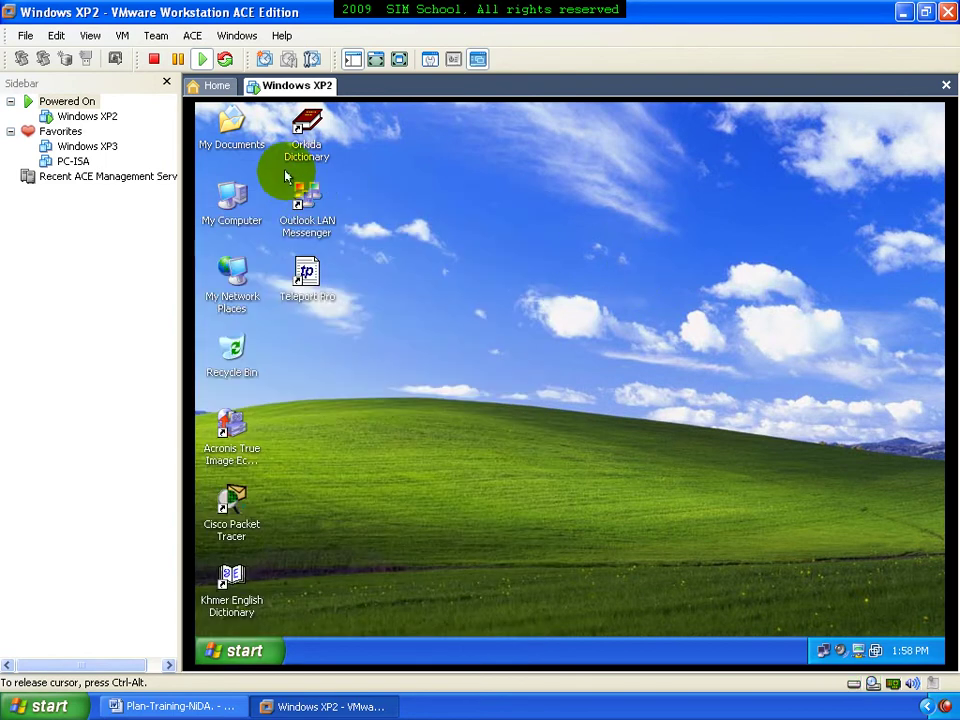
- Check My Documents and the root of WIN-XP (C:), including its hidden contents, for leftover document copies, closing each window
double_click(227, 132)
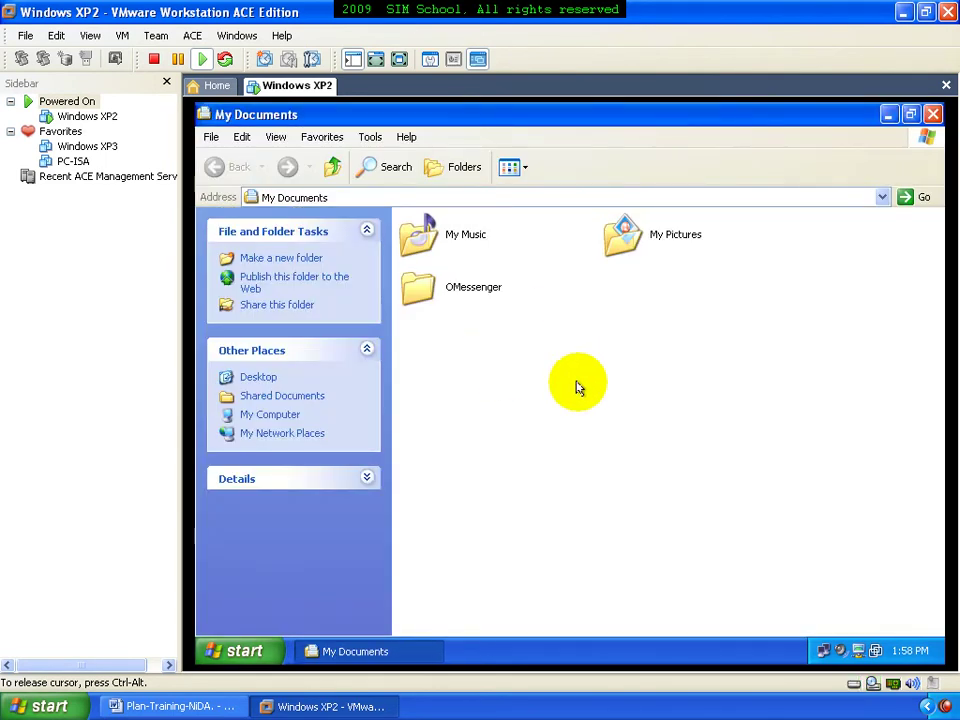
click(932, 114)
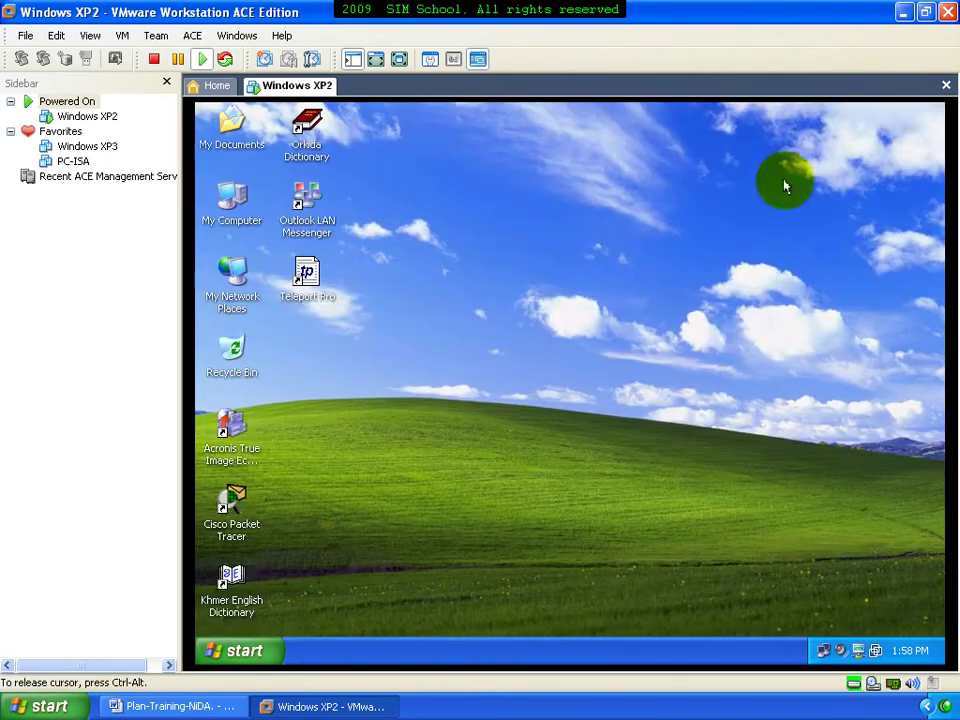
double_click(243, 232)
click(273, 300)
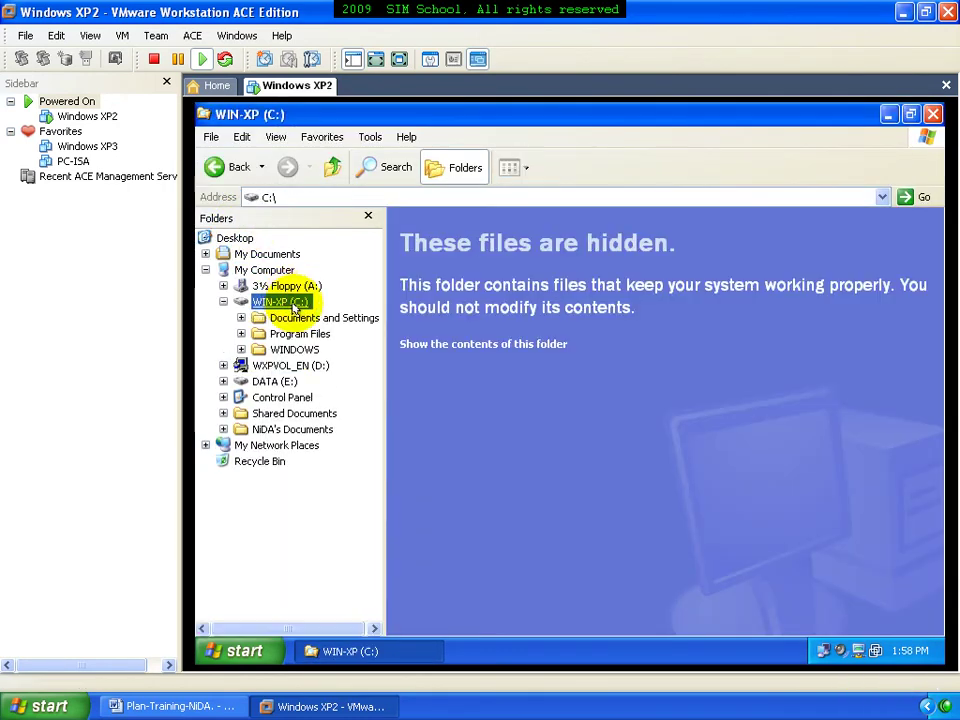
click(489, 344)
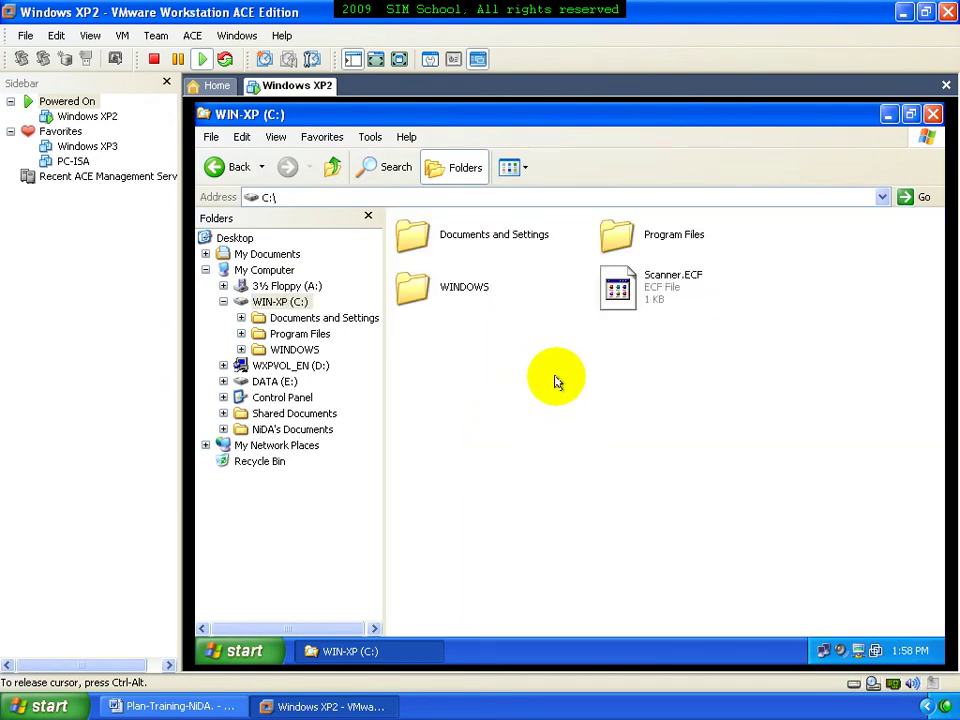
click(932, 116)
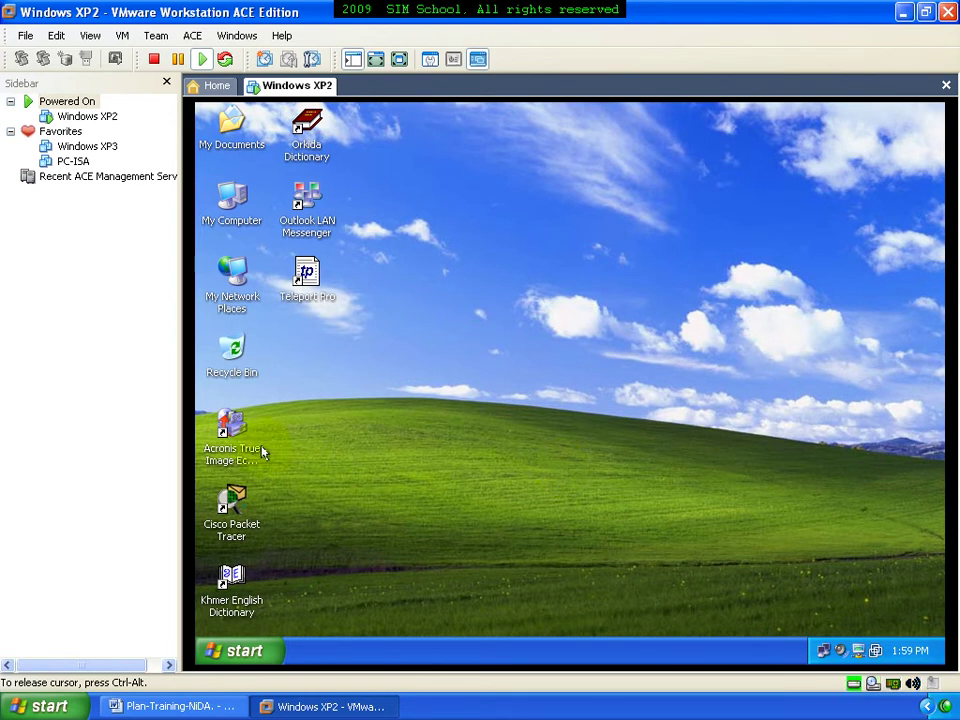
- Minimize the VMware Workstation window to return to the host desktop
click(231, 455)
click(401, 442)
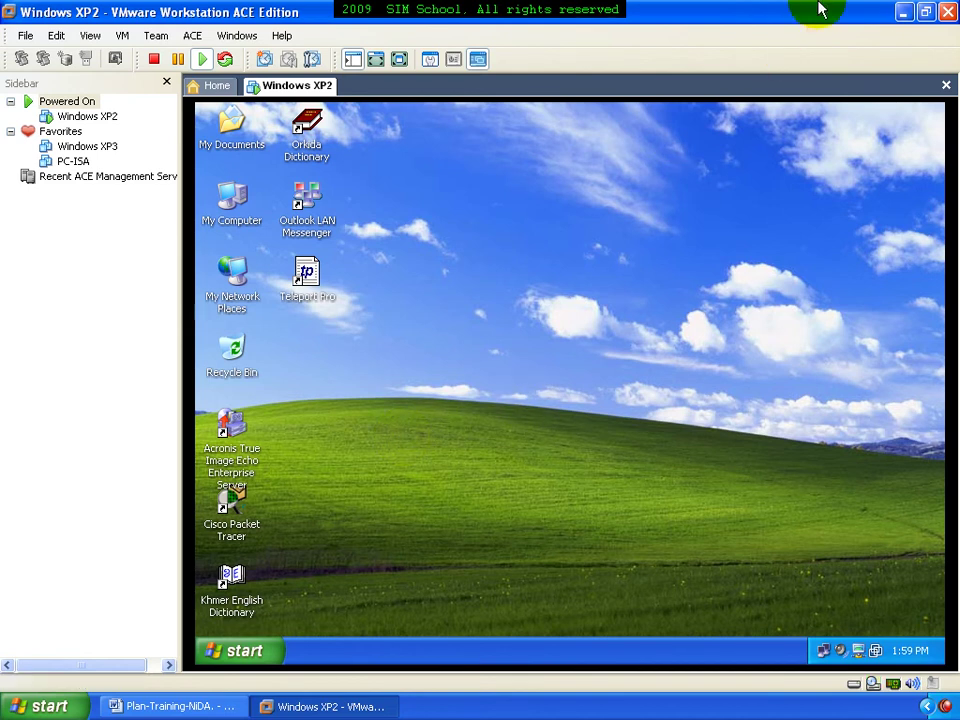
click(905, 10)
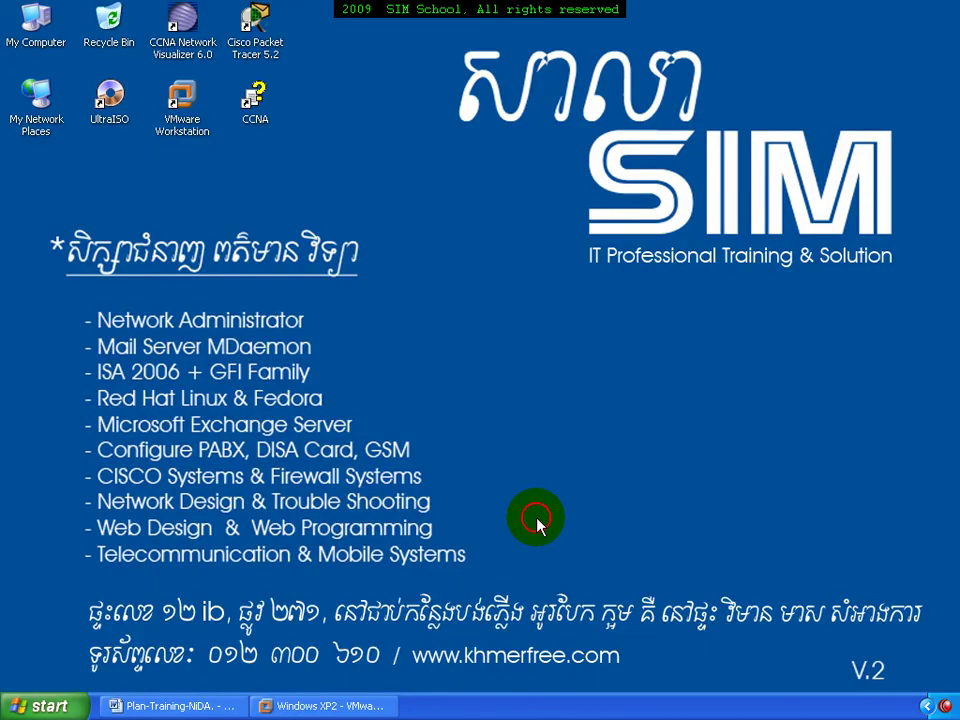